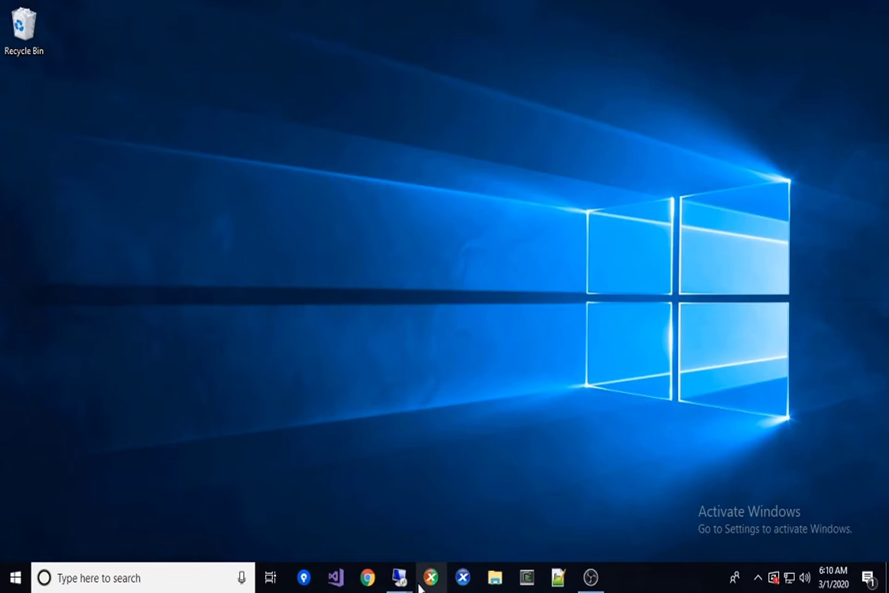
# Bring the 10.71.57.13 remote desktop session to the front from the taskbar preview
pyautogui.moveTo(402, 577)
pyautogui.click(461, 508)
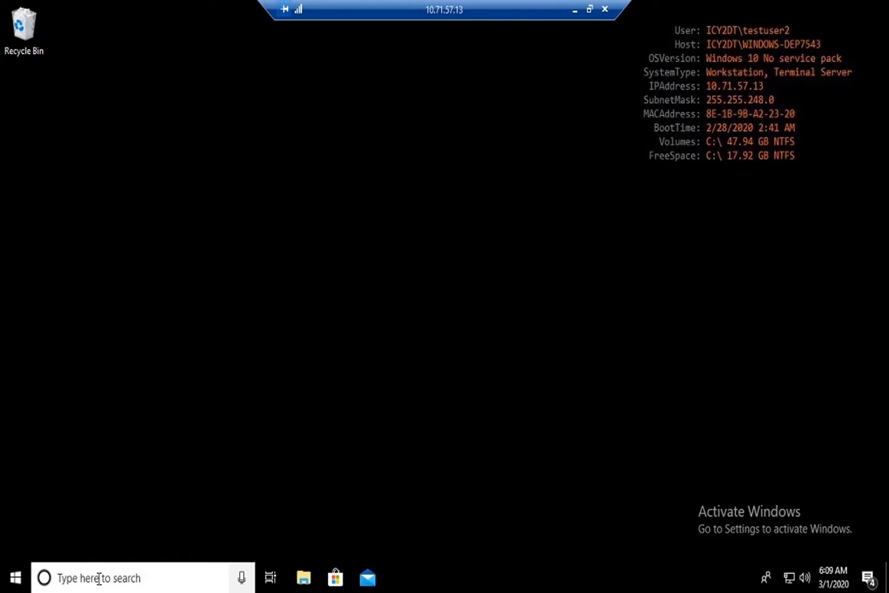
# Search 'mspa' and launch Paint
pyautogui.click(99, 577)
pyautogui.write('mspa')
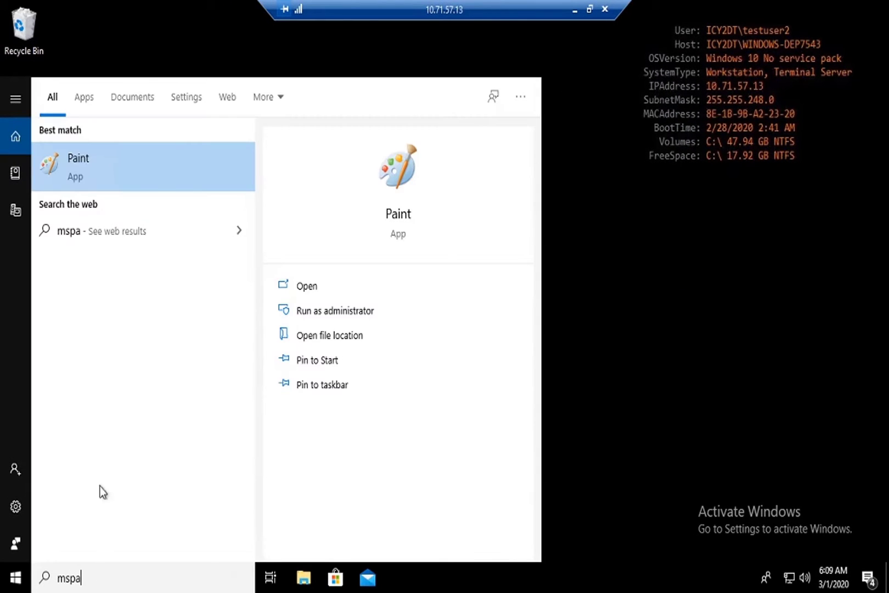
pyautogui.click(163, 165)
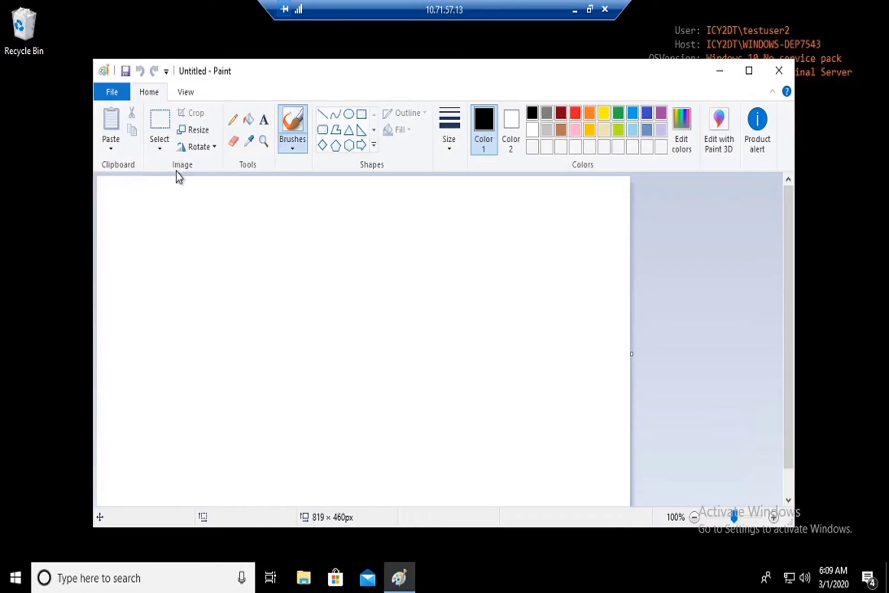
# Try saving the picture as JPEG 'testsavefile' to C:\, decline the Pictures alternative, and cancel
pyautogui.click(112, 92)
pyautogui.moveTo(135, 218)
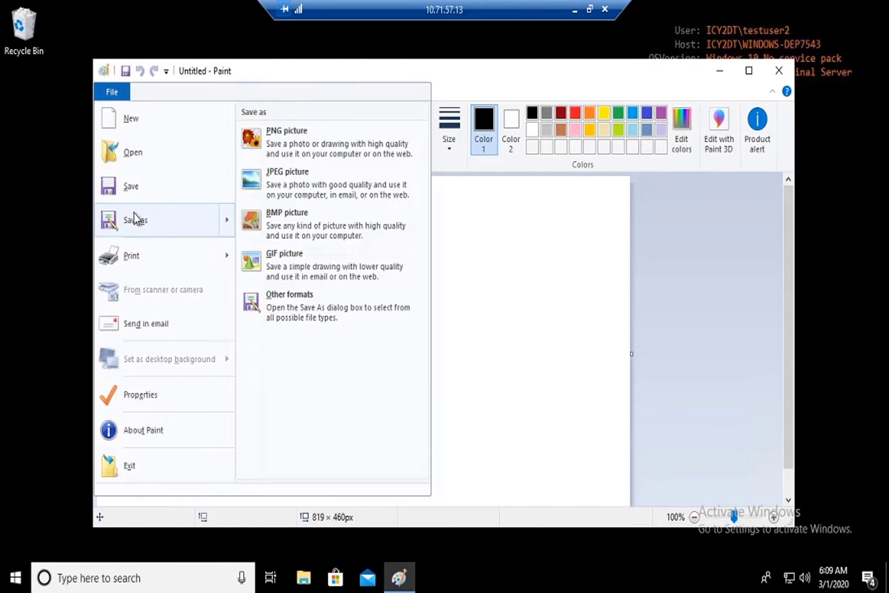
pyautogui.click(297, 181)
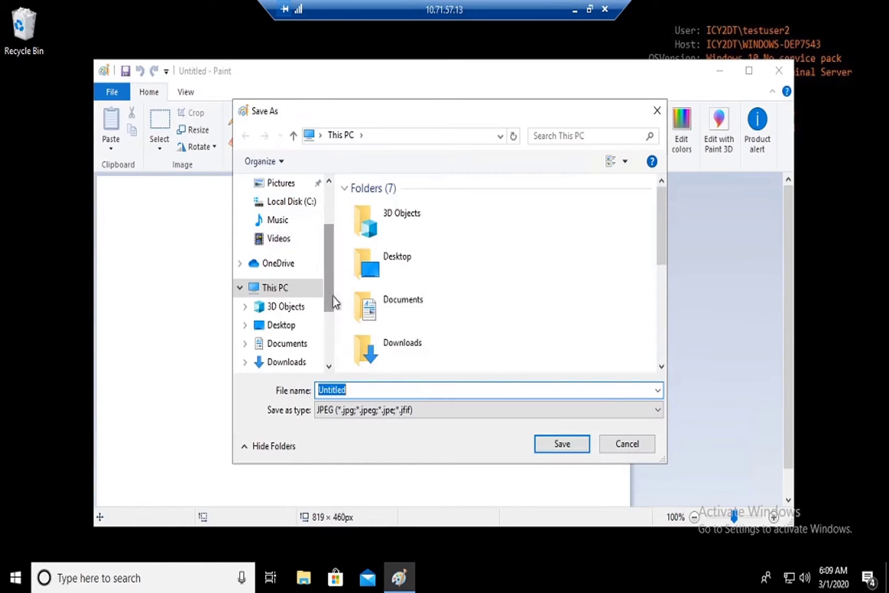
pyautogui.write('testsavefile')
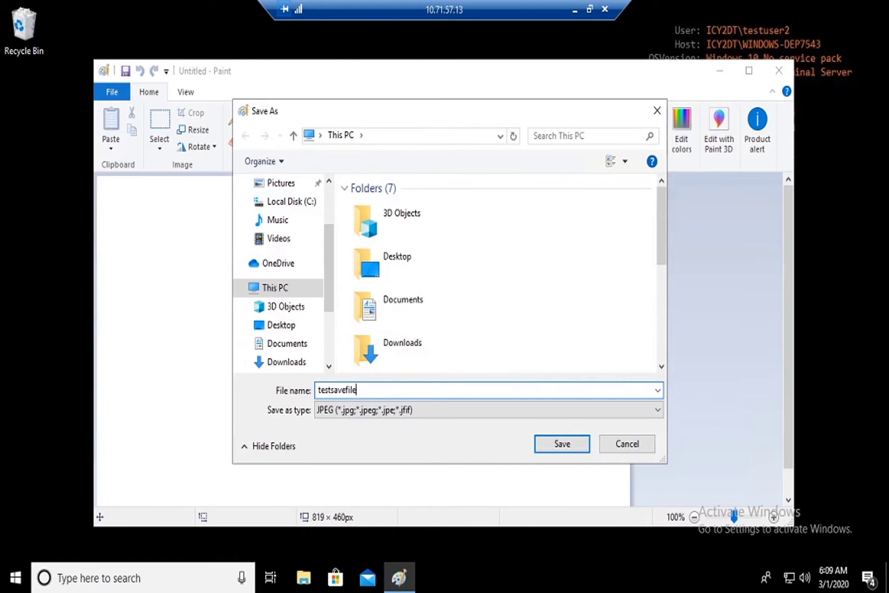
pyautogui.click(306, 203)
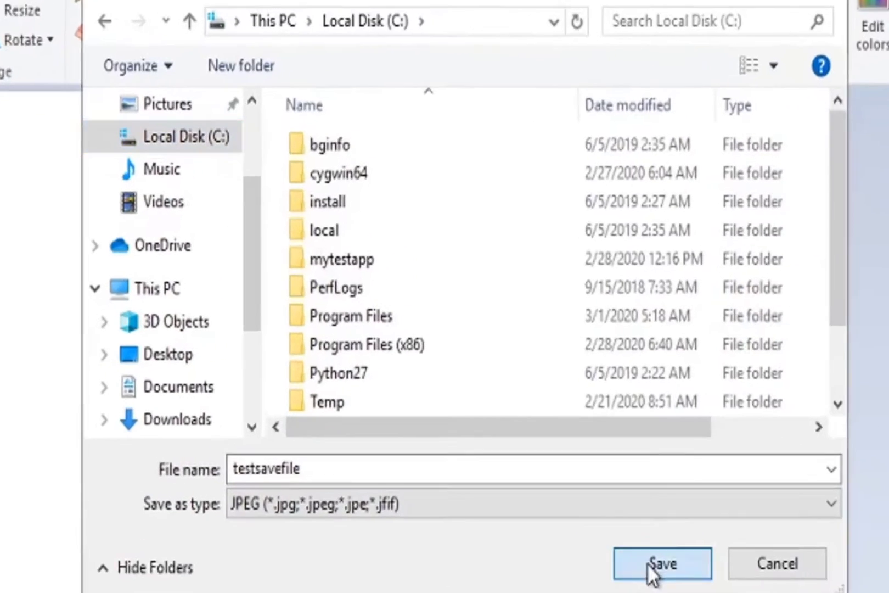
pyautogui.click(661, 563)
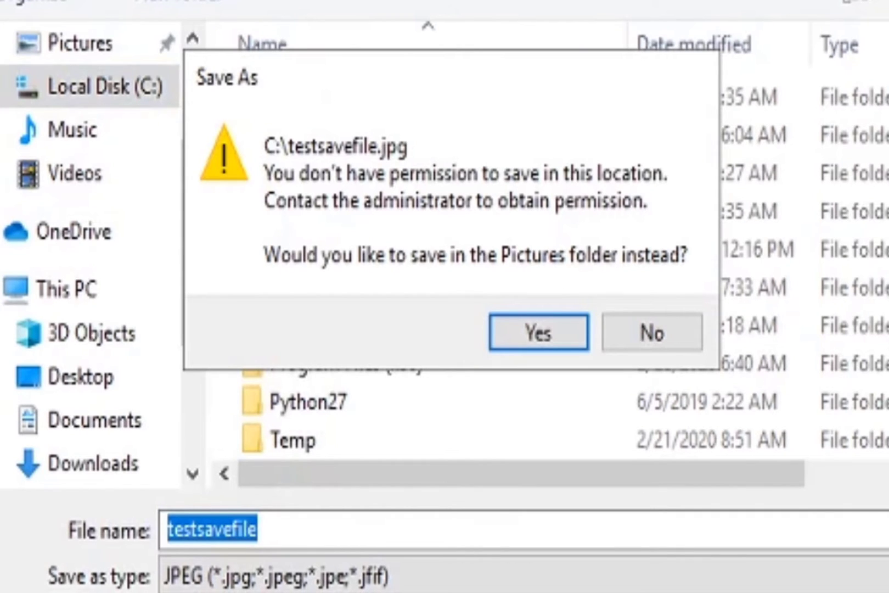
pyautogui.click(681, 341)
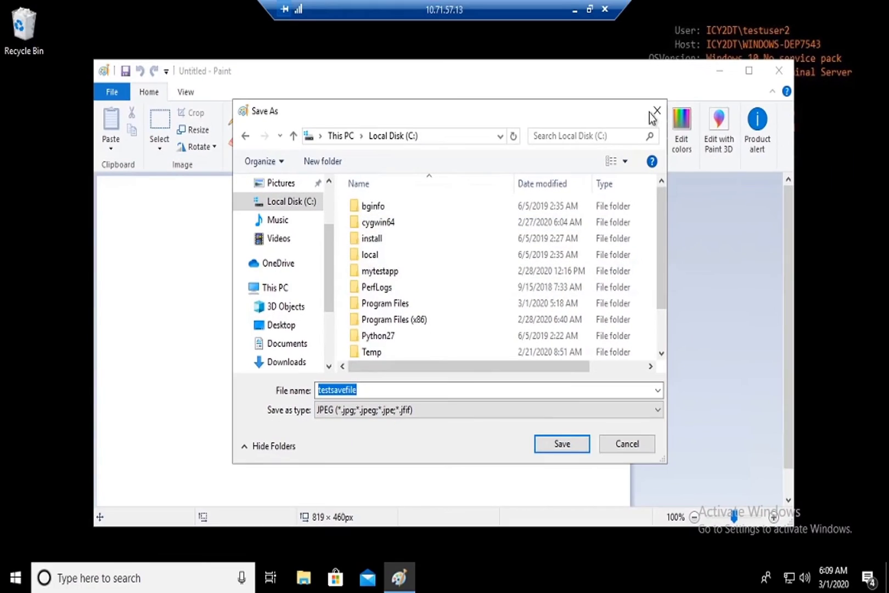
pyautogui.click(655, 112)
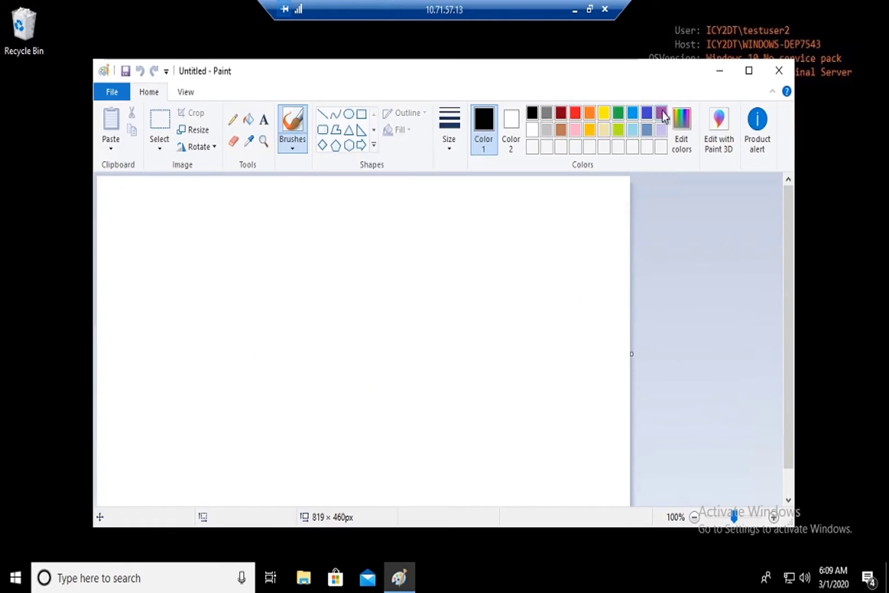
# Close Paint and browse File Explorer to the C:\mytestapp folder
pyautogui.click(779, 70)
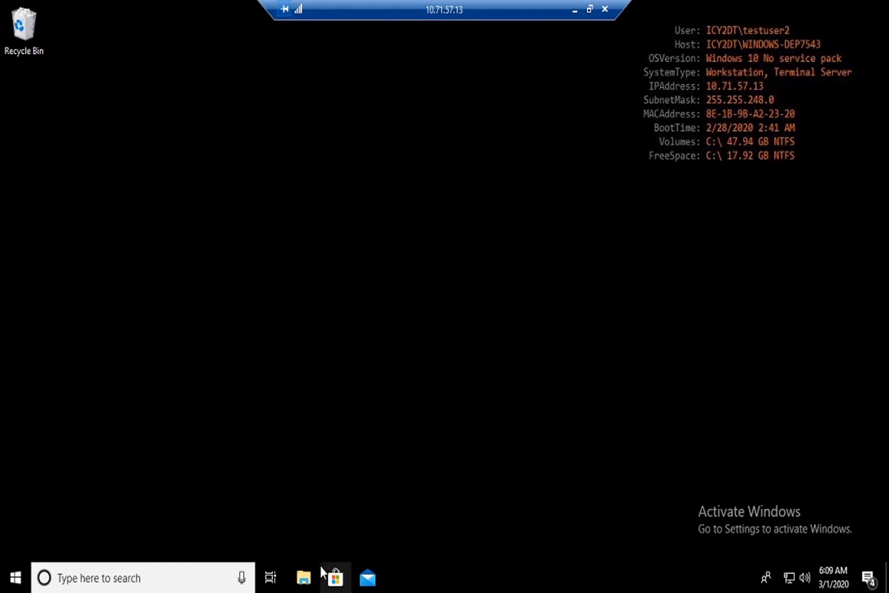
pyautogui.click(304, 576)
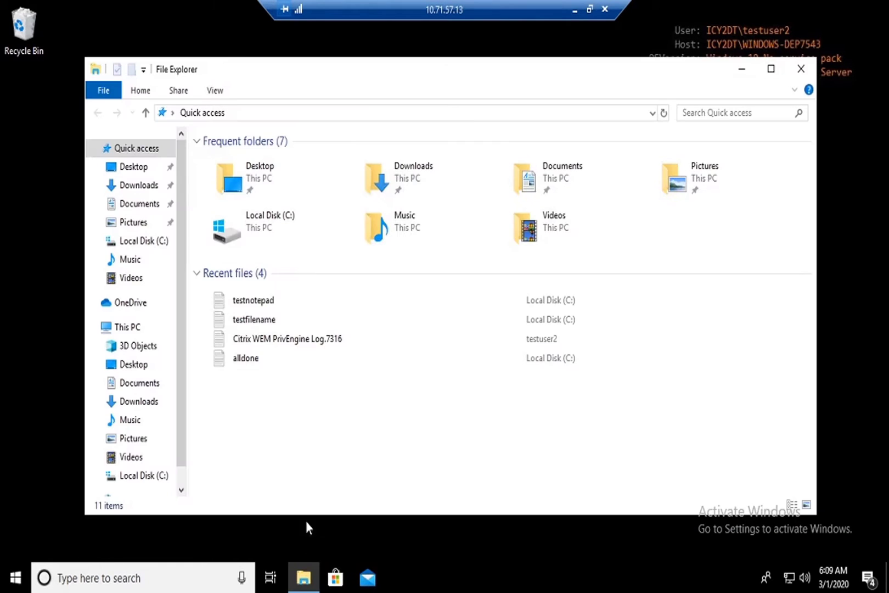
pyautogui.doubleClick(279, 234)
pyautogui.doubleClick(253, 221)
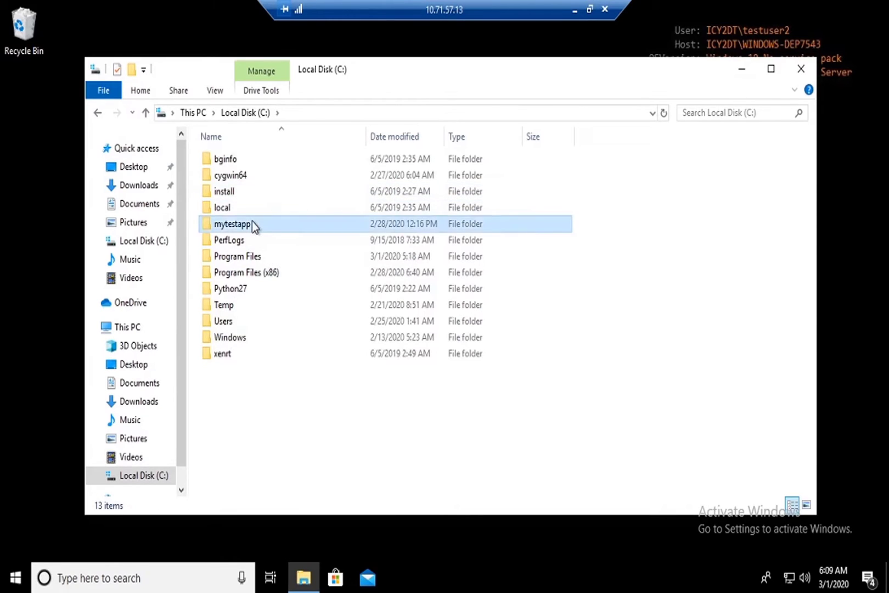
# Run the 7z1805-x64 installer, refuse the administrator credential prompt, and close the folder
pyautogui.doubleClick(258, 159)
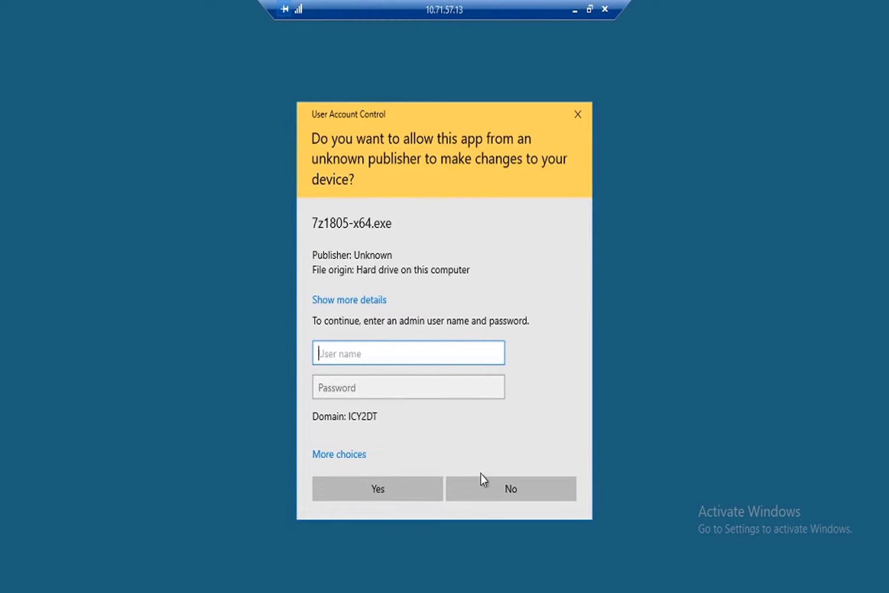
pyautogui.click(482, 483)
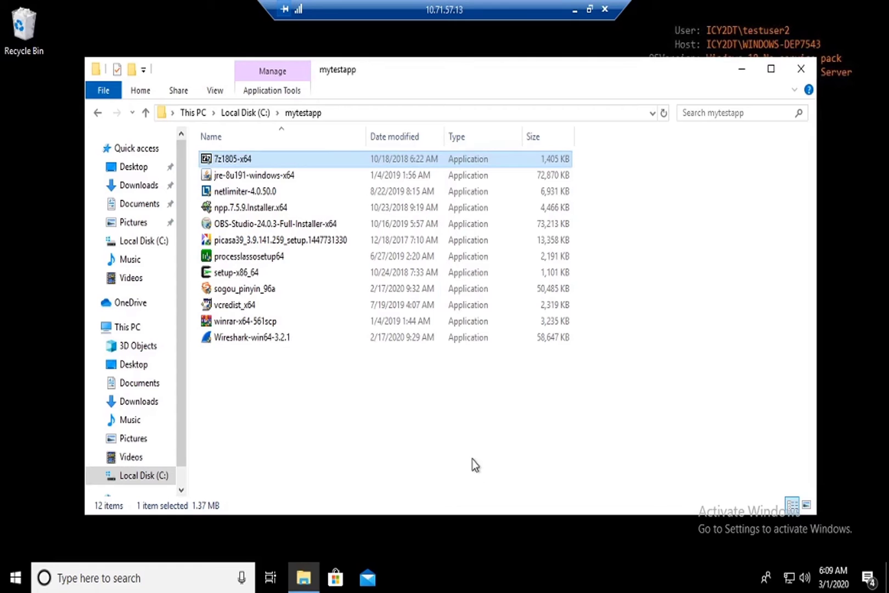
pyautogui.click(800, 69)
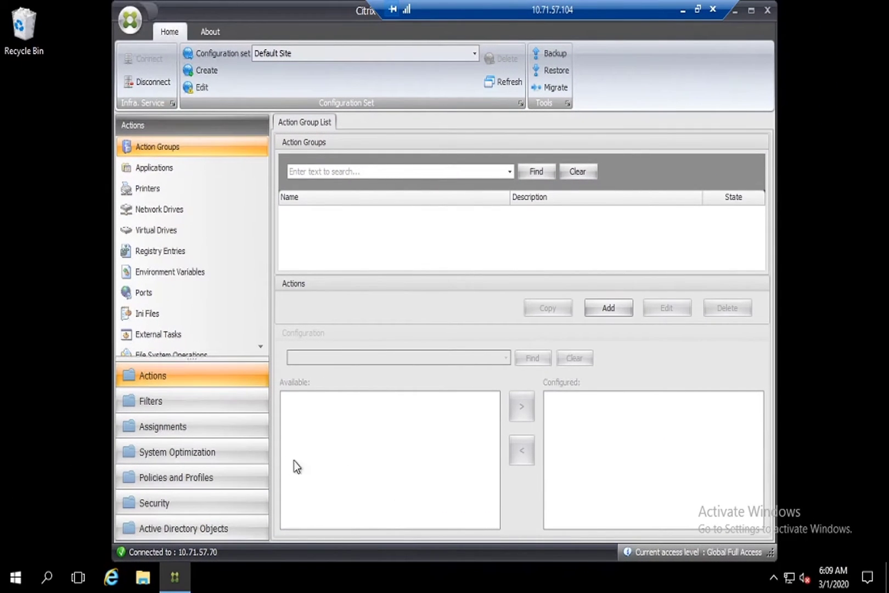
# Go to Security > Privilege Elevation > Elevated Executables to list the five rules
pyautogui.click(164, 508)
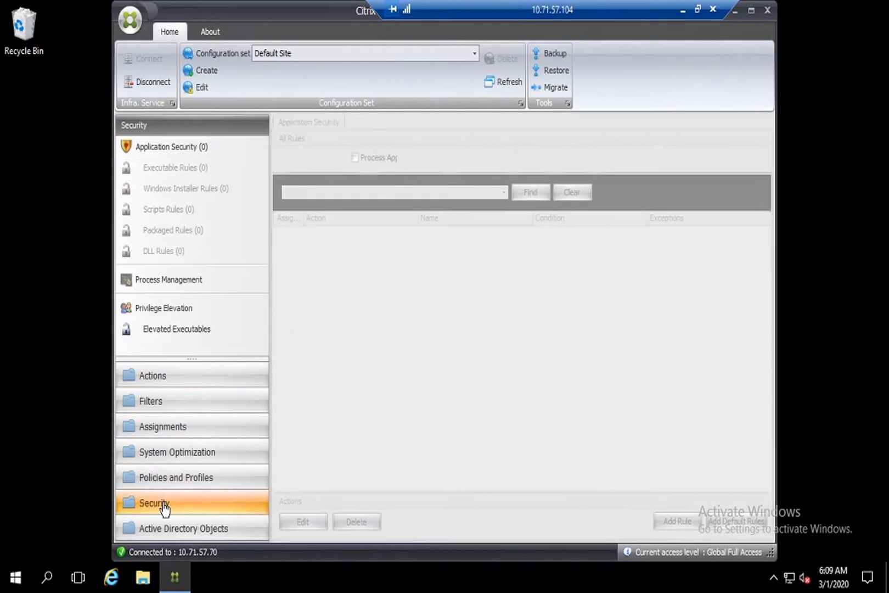
pyautogui.click(179, 315)
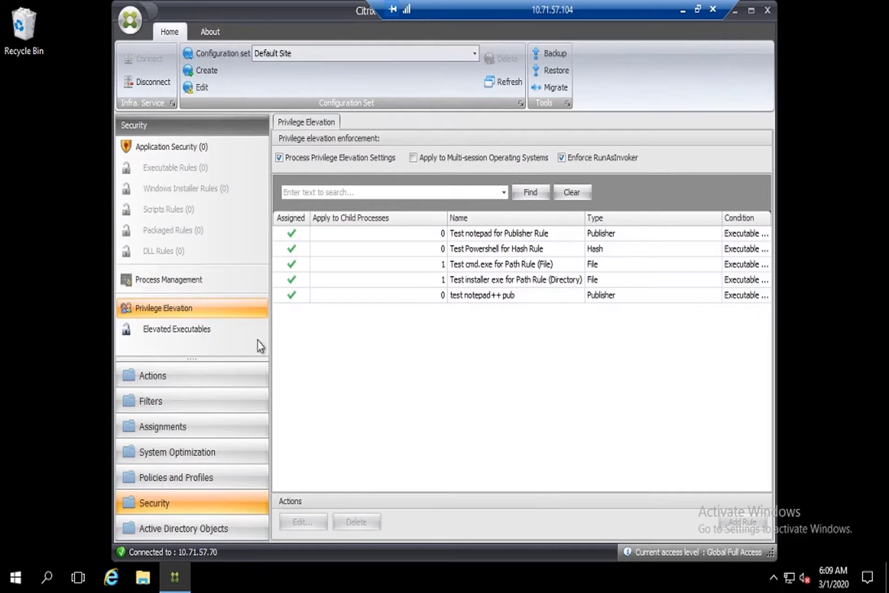
pyautogui.click(220, 333)
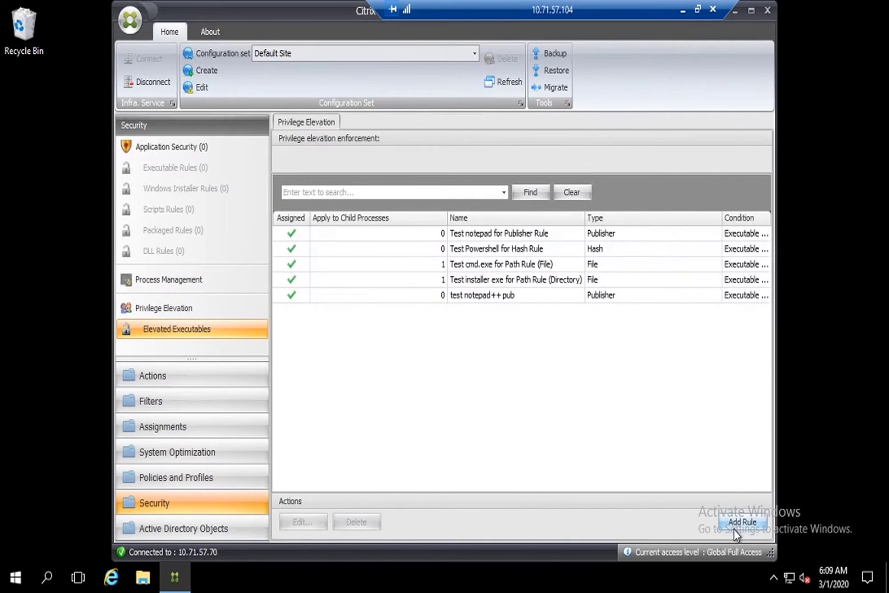
pyautogui.click(742, 521)
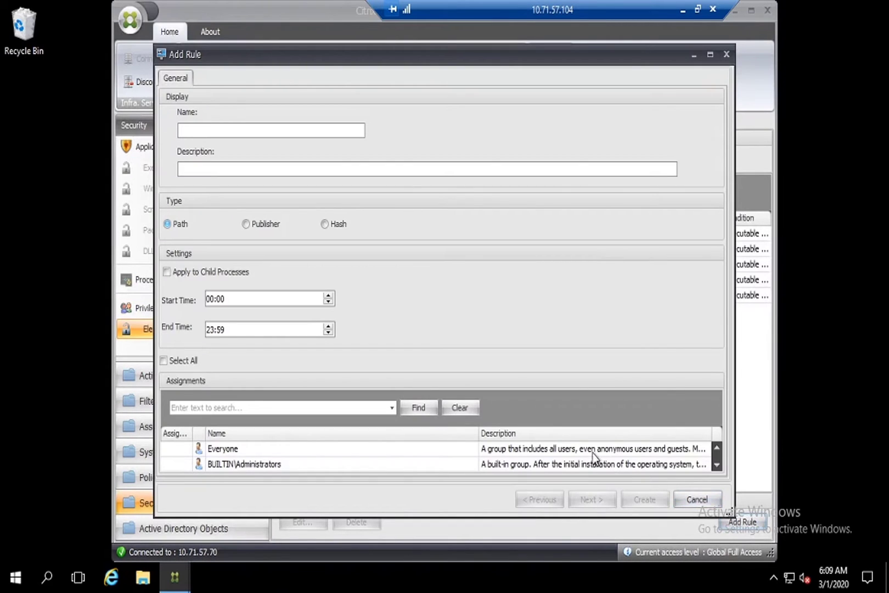
pyautogui.write('test rule name')
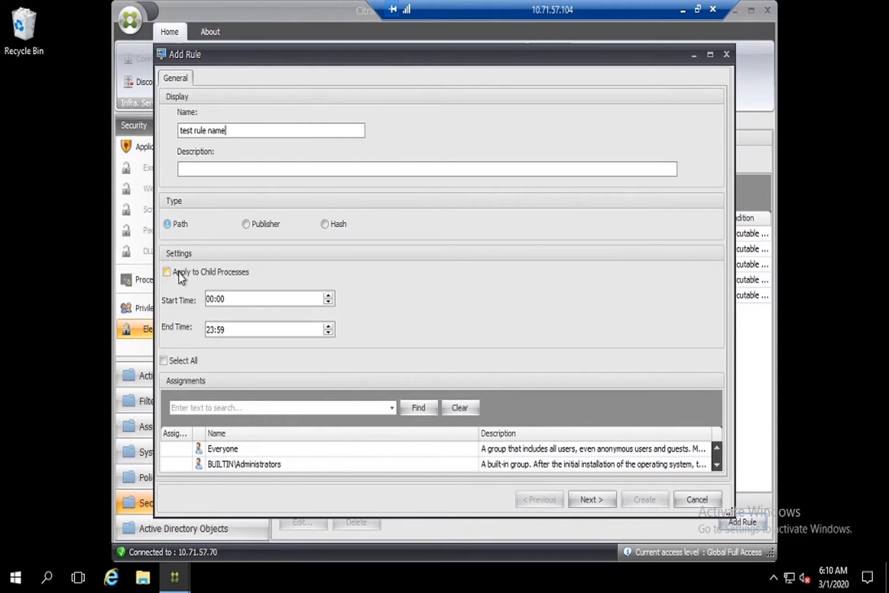
pyautogui.click(203, 270)
pyautogui.click(314, 329)
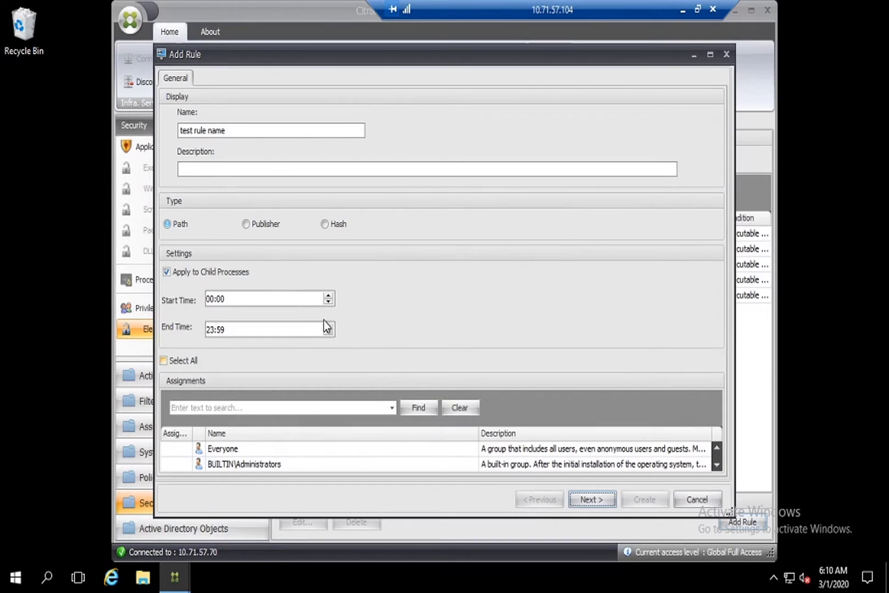
pyautogui.click(257, 222)
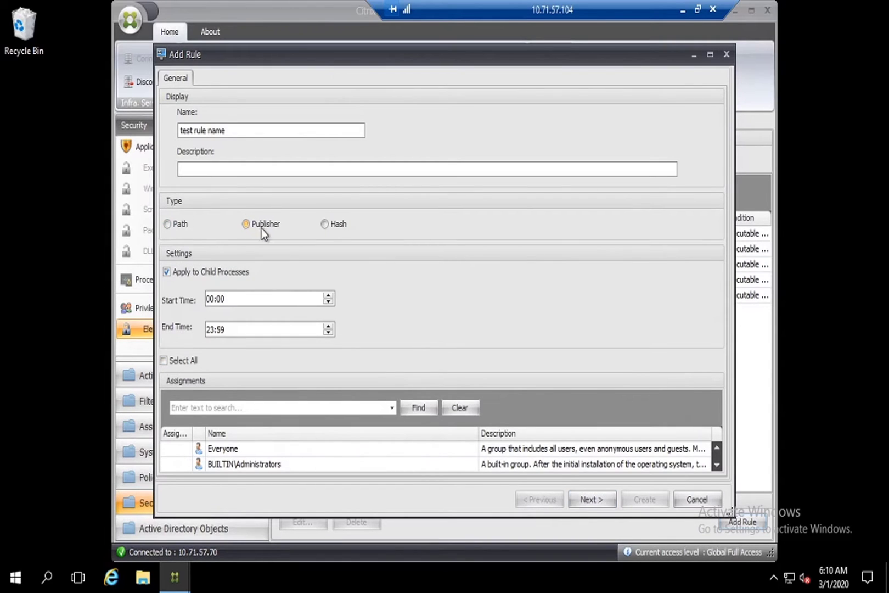
pyautogui.click(582, 498)
pyautogui.click(670, 164)
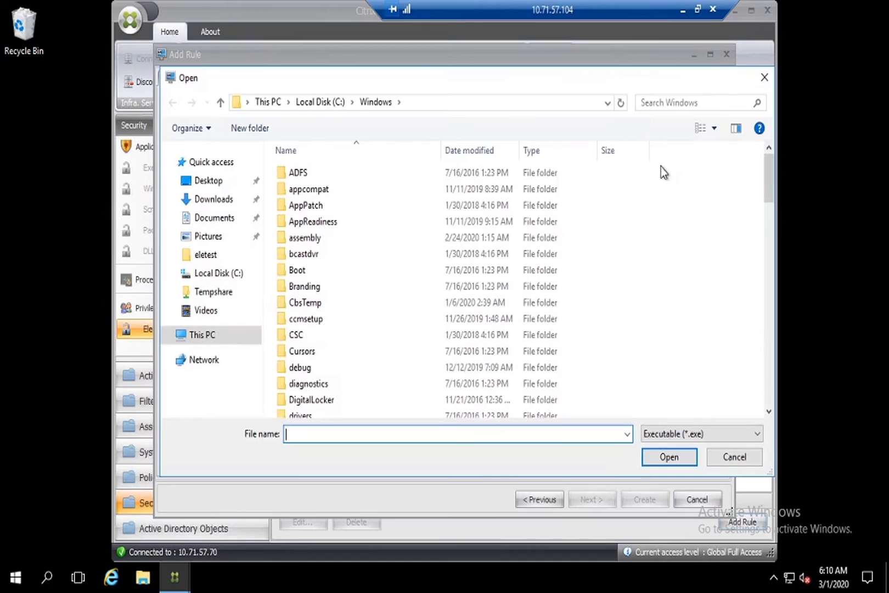
pyautogui.write('notepad')
pyautogui.press('Return')
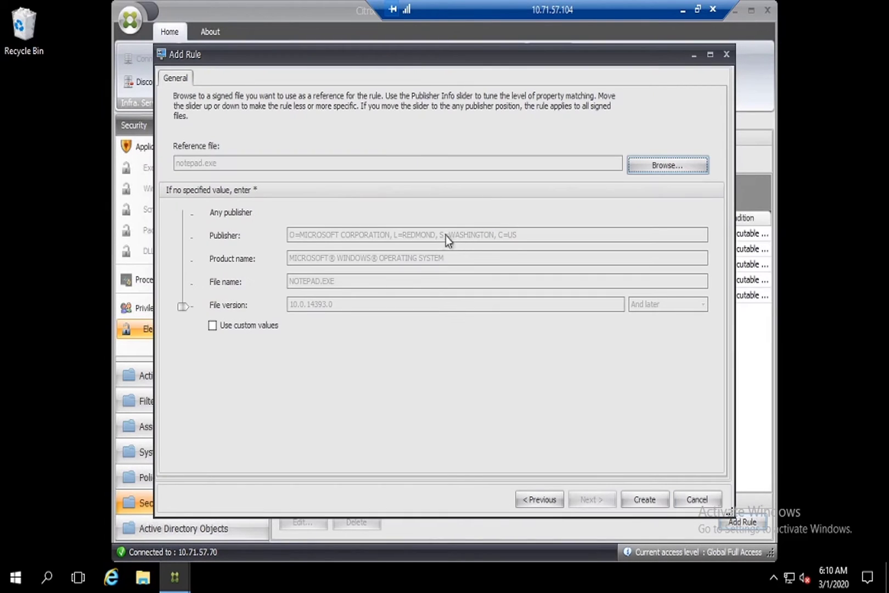
pyautogui.click(181, 307)
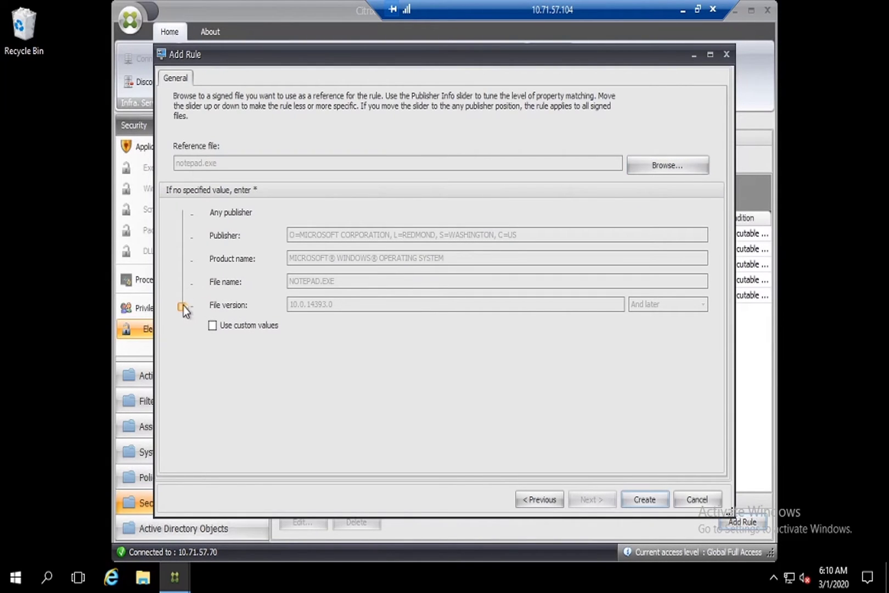
pyautogui.moveTo(184, 305); pyautogui.dragTo(182, 237)
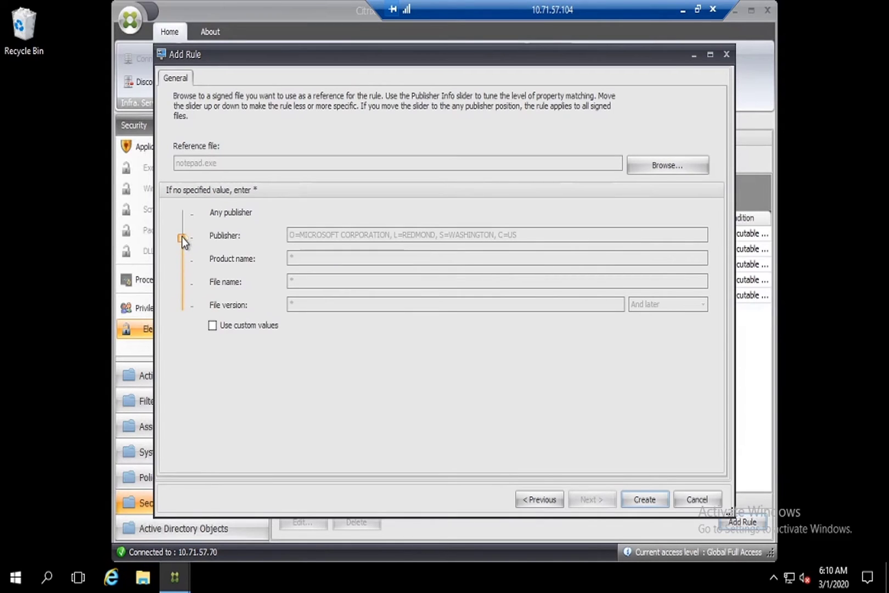
pyautogui.click(213, 324)
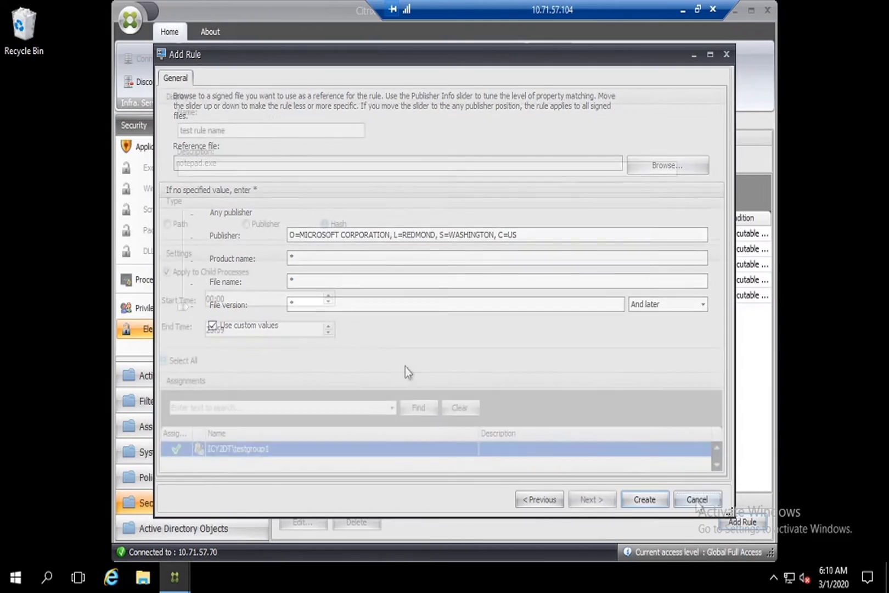
# Dismiss the new rule window and review the Test Powershell hash rule without changes
pyautogui.click(641, 498)
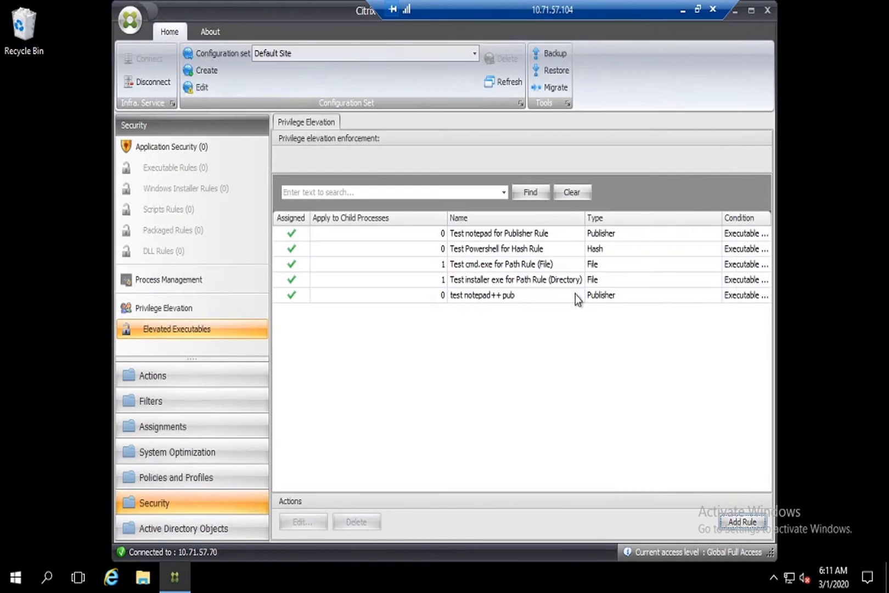
pyautogui.click(569, 238)
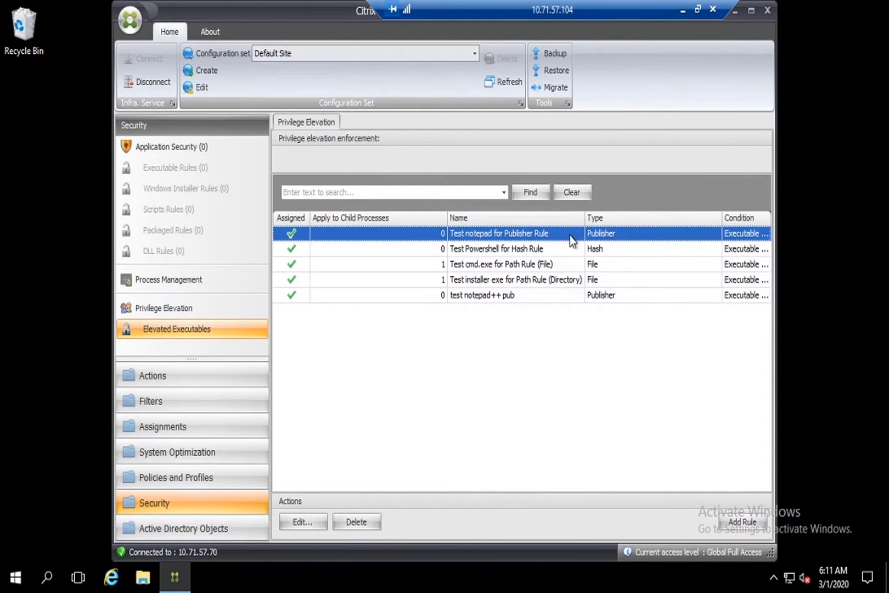
pyautogui.click(572, 254)
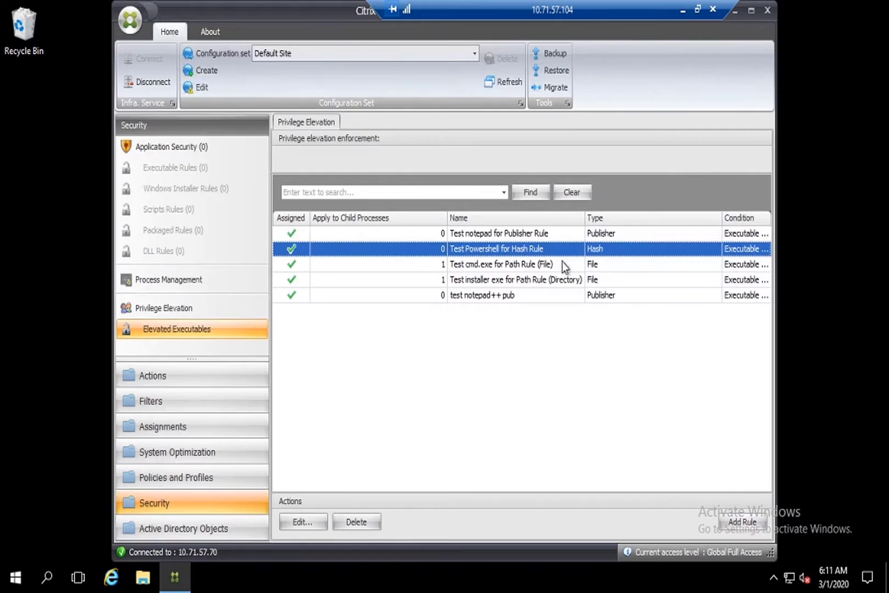
pyautogui.doubleClick(552, 252)
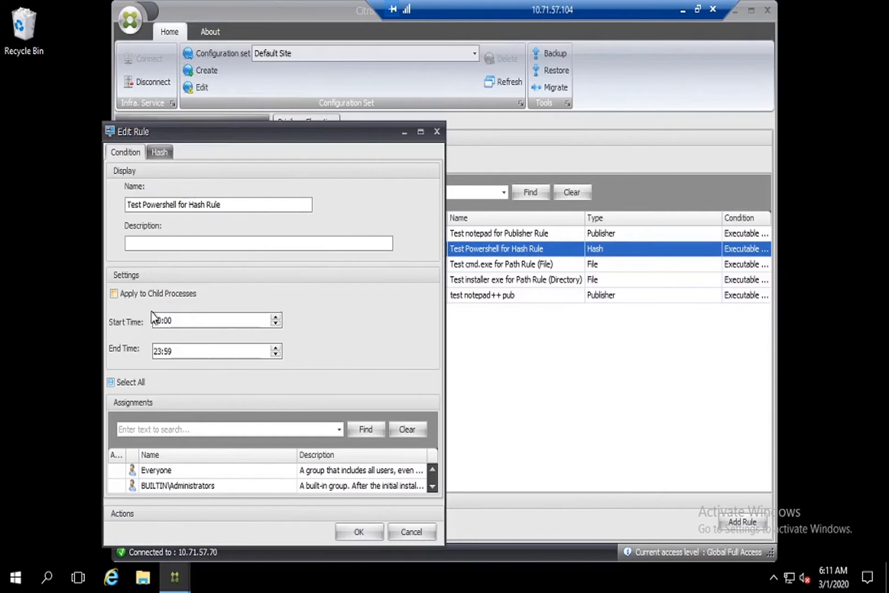
pyautogui.click(410, 532)
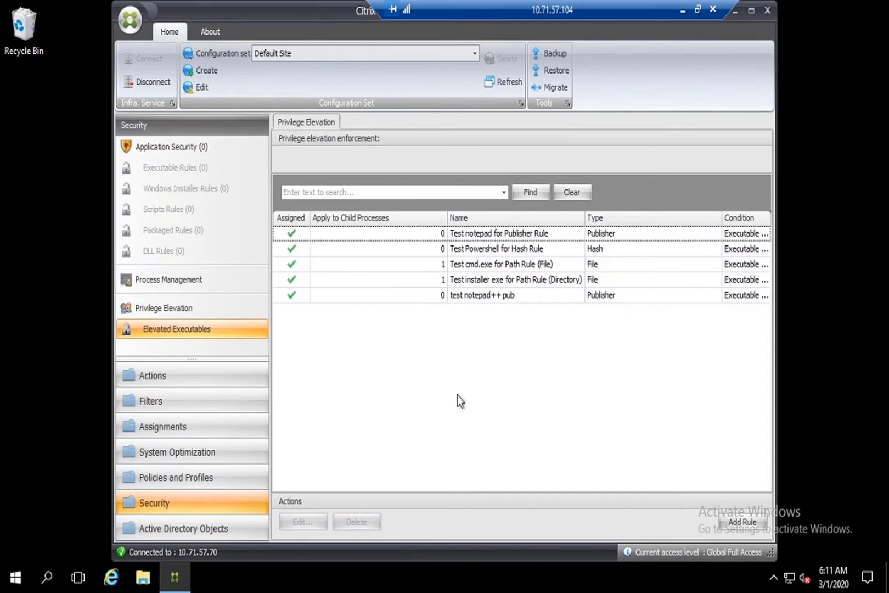
# Review the cmd.exe path rule, then show the installer directory rule's path %SystemDrive%\mytestapp\
pyautogui.doubleClick(485, 263)
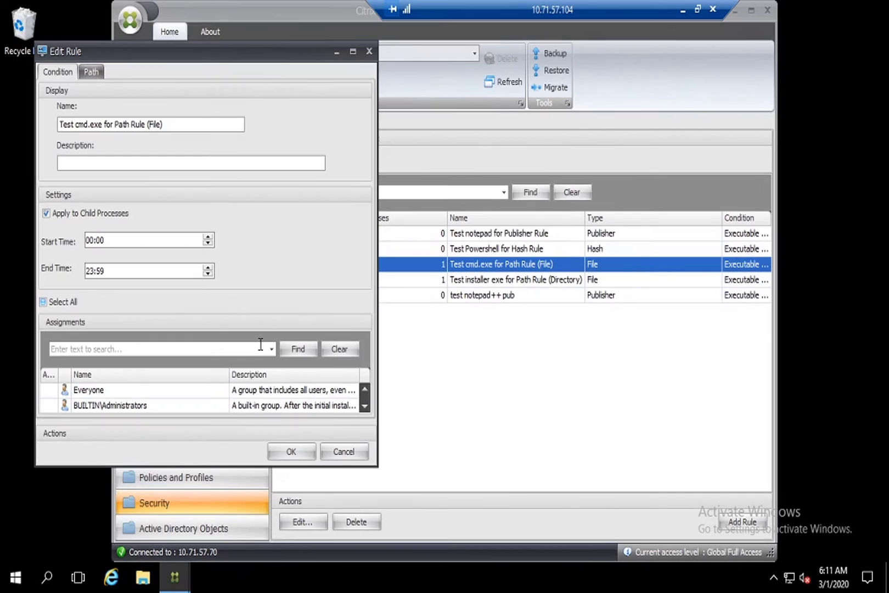
pyautogui.click(343, 450)
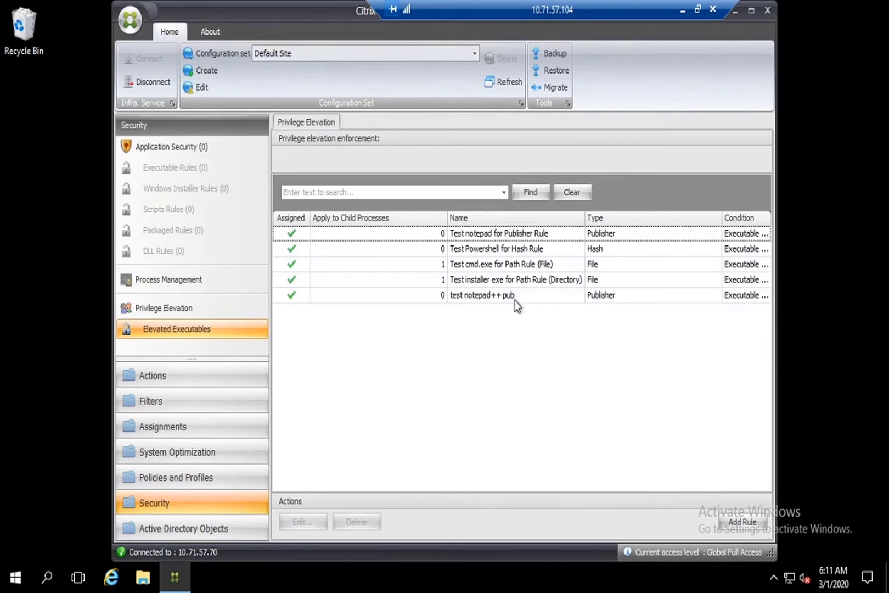
pyautogui.doubleClick(517, 280)
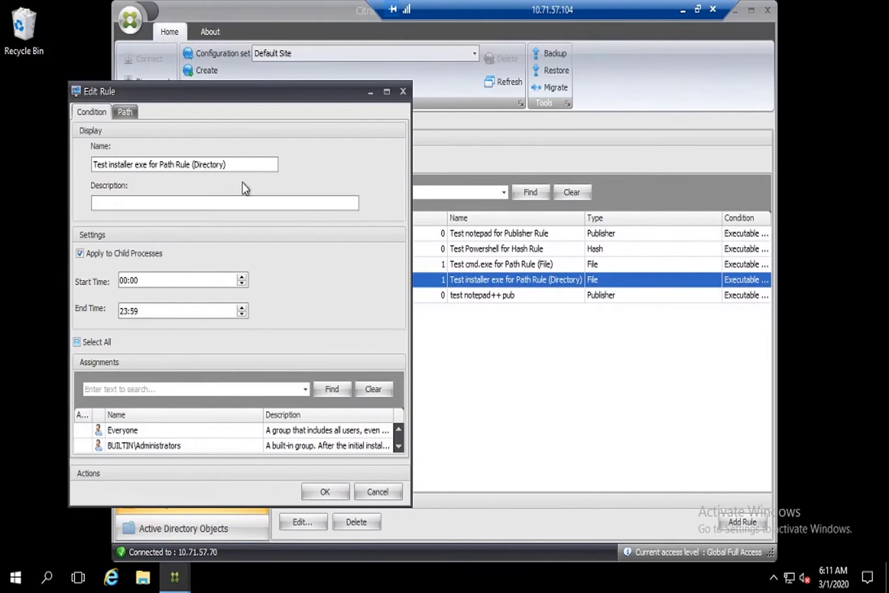
pyautogui.click(129, 116)
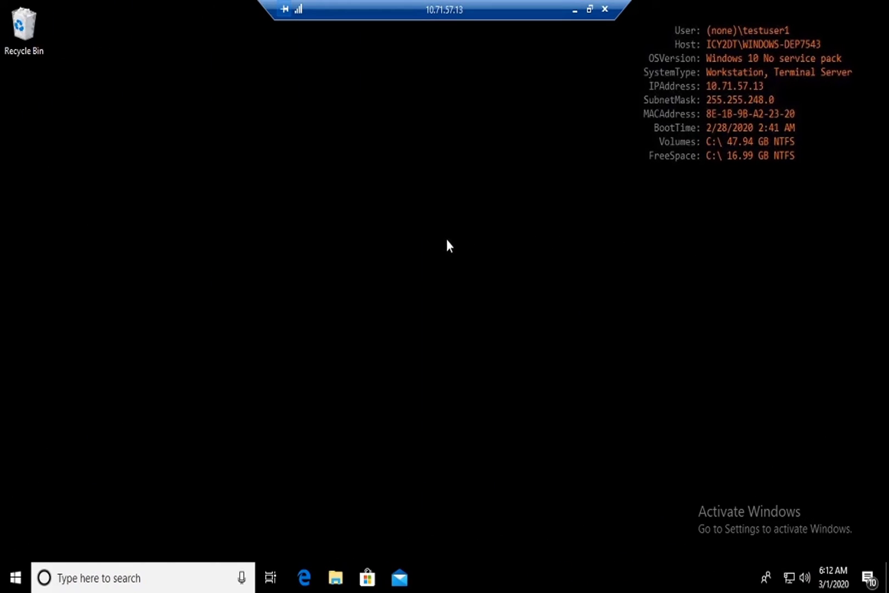
# Launch Notepad, Command Prompt and Windows PowerShell via taskbar search
pyautogui.click(96, 586)
pyautogui.write('n')
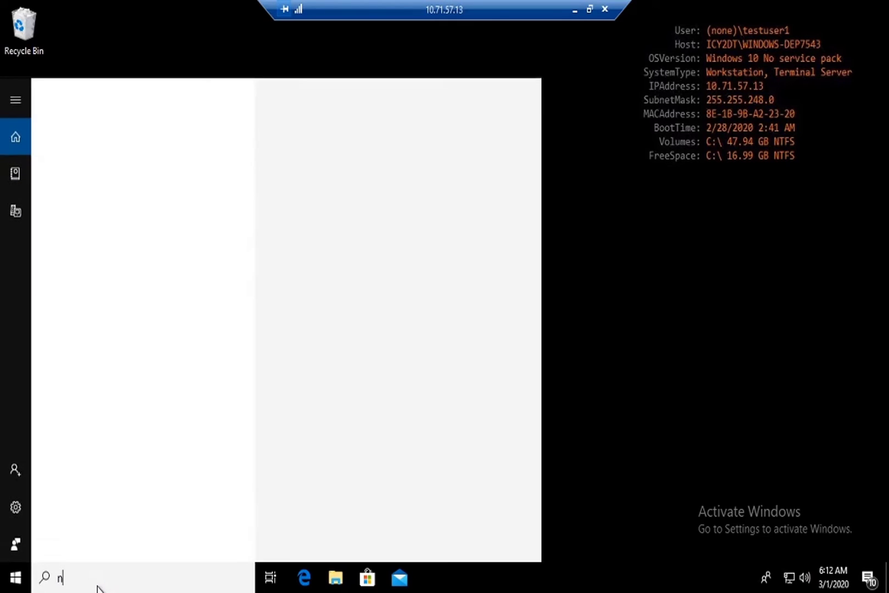
pyautogui.write('teopad')
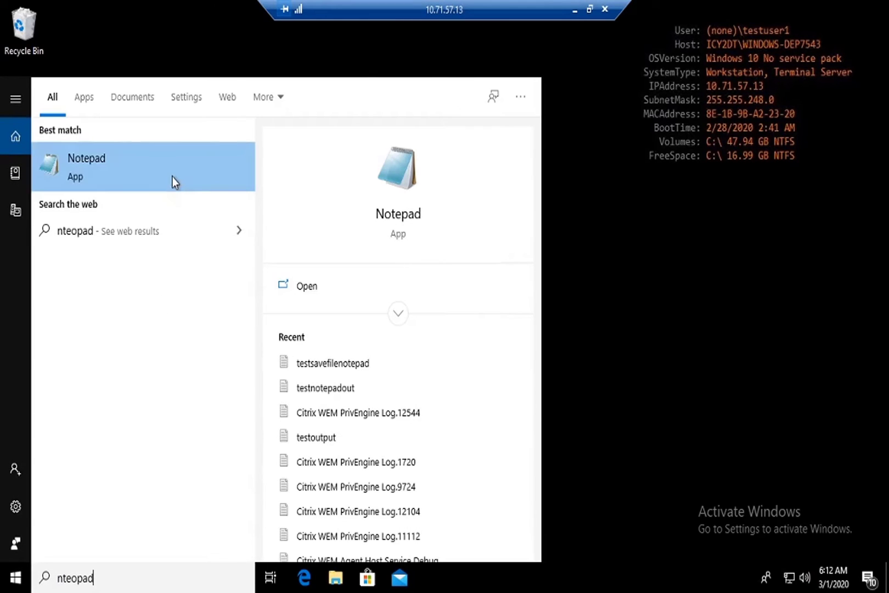
pyautogui.press('Return')
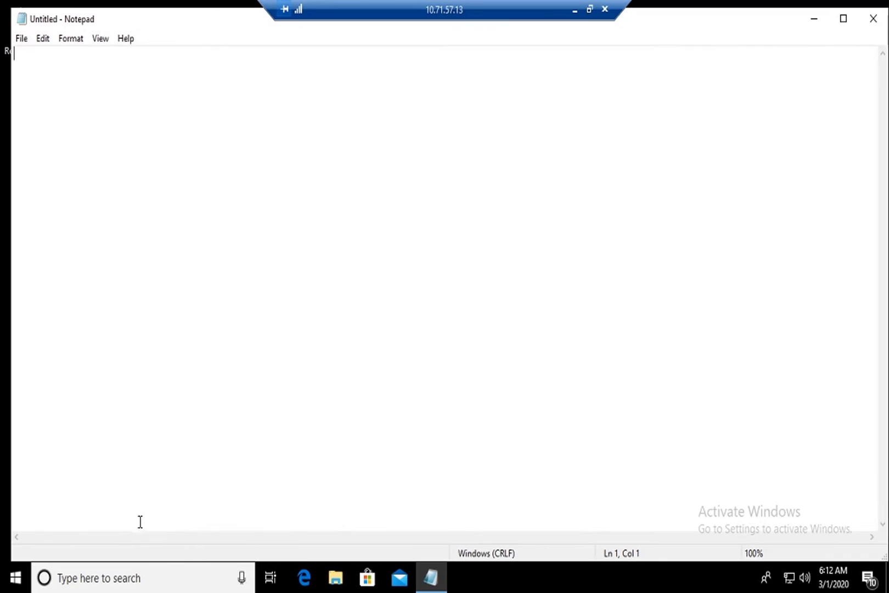
pyautogui.click(142, 574)
pyautogui.write('cmd')
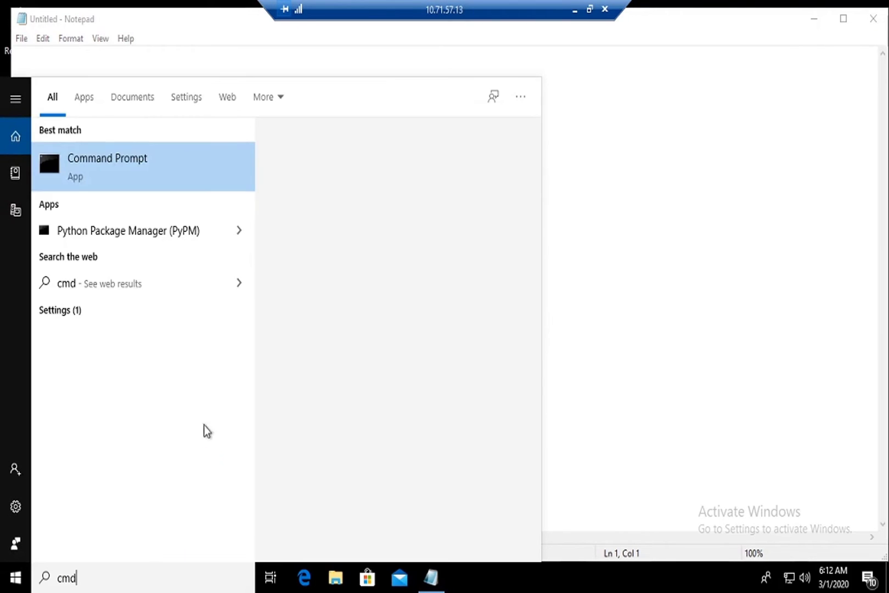
pyautogui.click(193, 180)
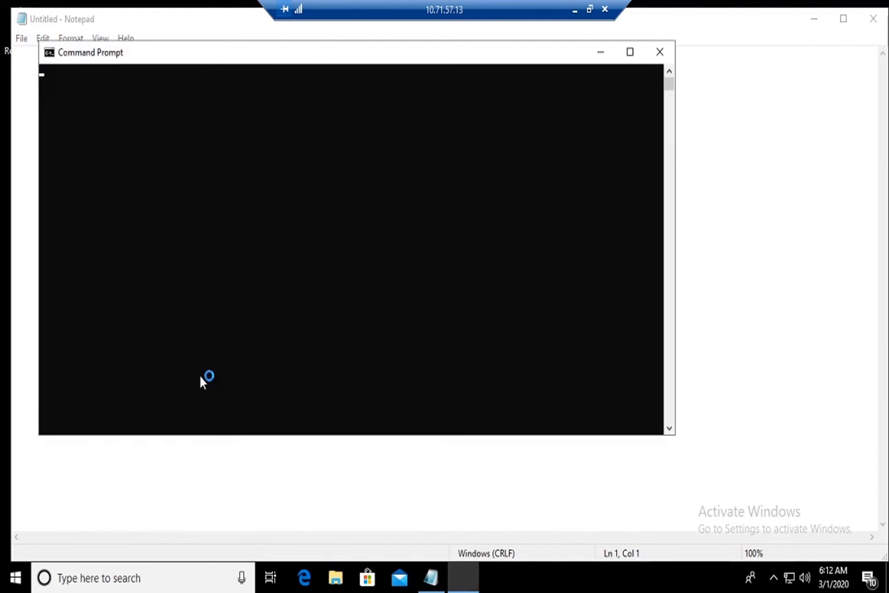
pyautogui.click(197, 588)
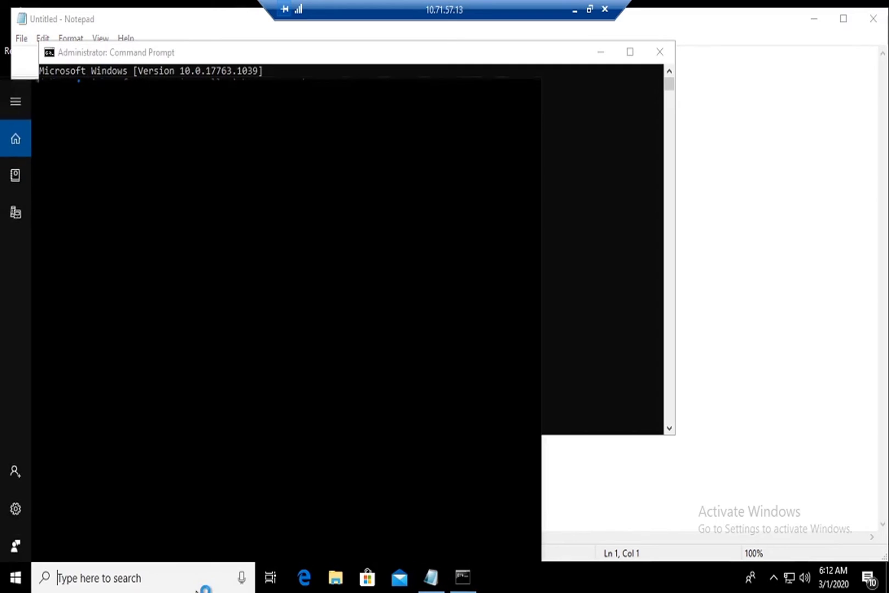
pyautogui.write('power')
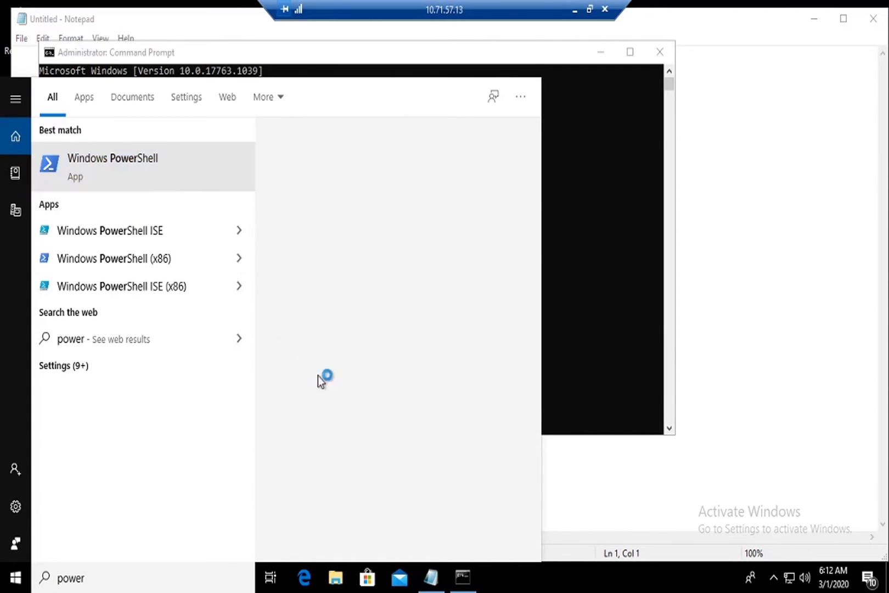
pyautogui.click(493, 590)
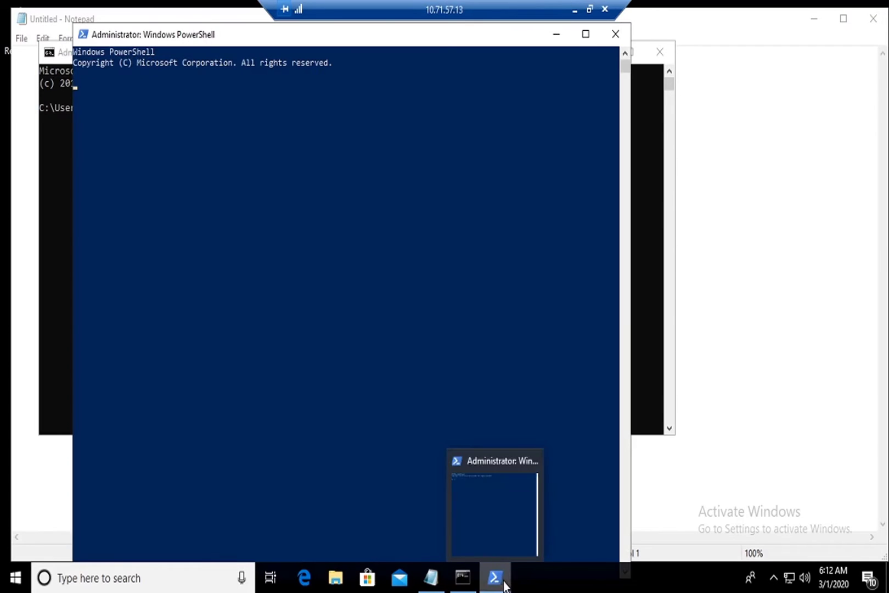
pyautogui.rightClick(525, 585)
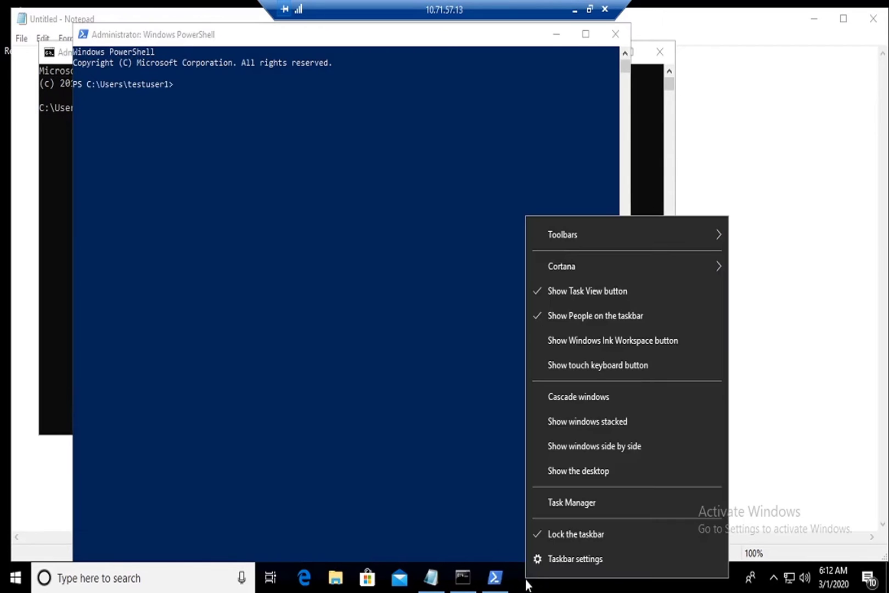
pyautogui.click(586, 502)
pyautogui.click(261, 148)
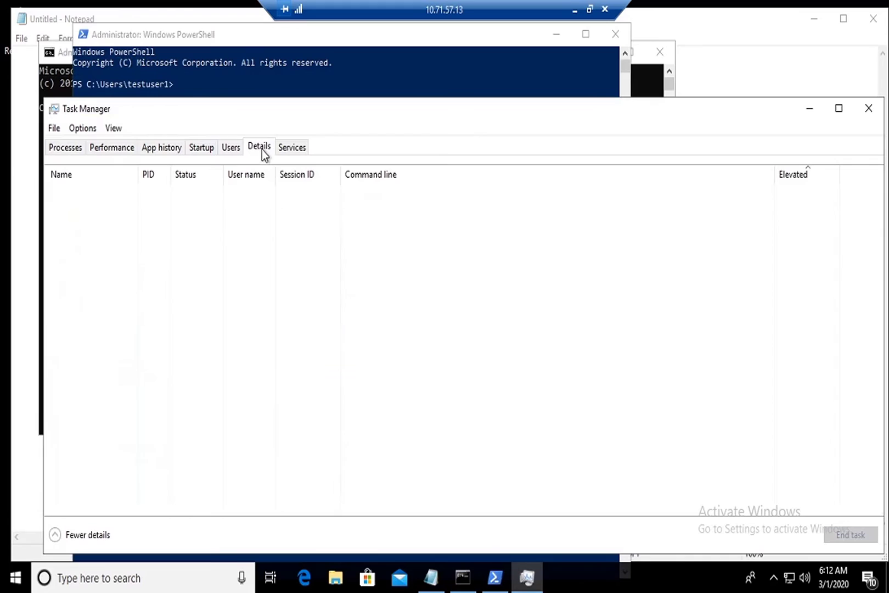
pyautogui.moveTo(881, 206); pyautogui.dragTo(880, 433)
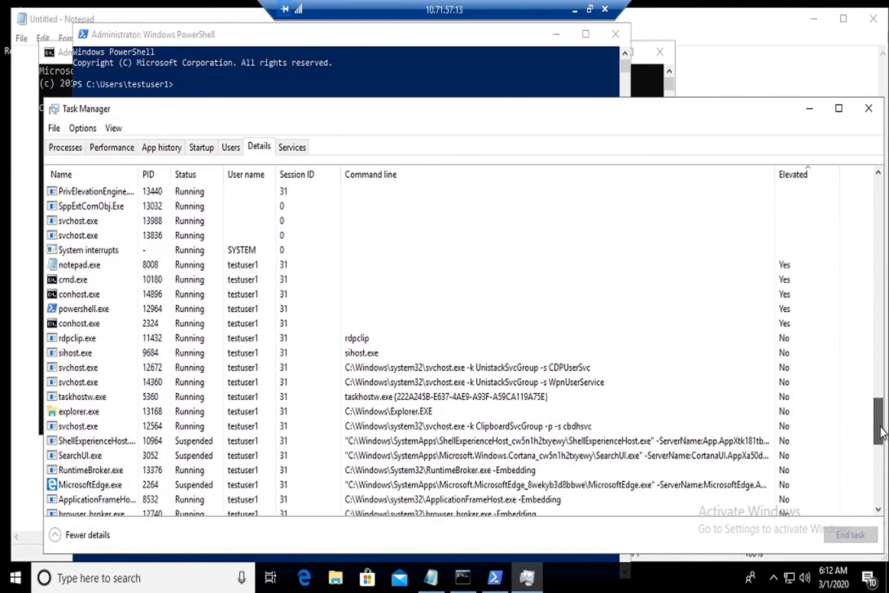
pyautogui.click(740, 266)
pyautogui.scroll(-1, 740, 271)
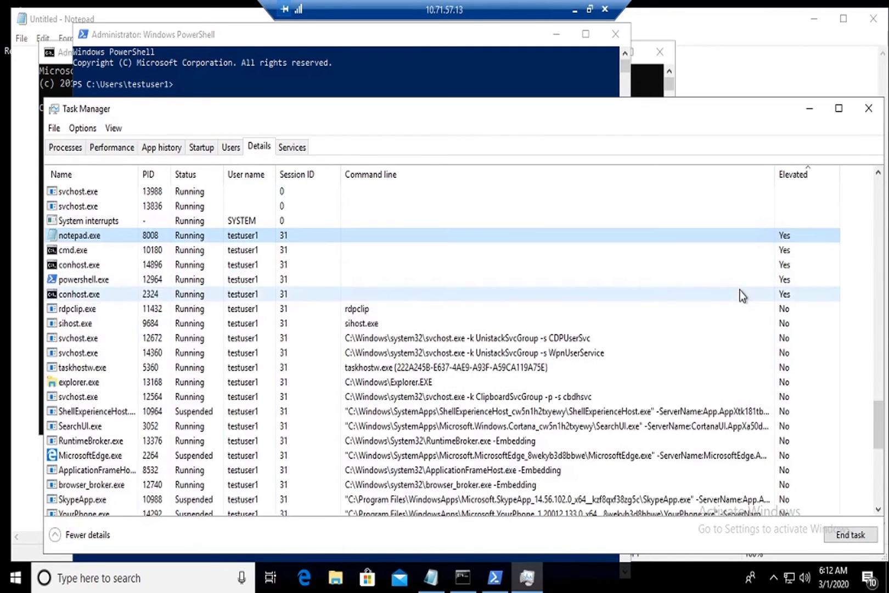
pyautogui.click(746, 281)
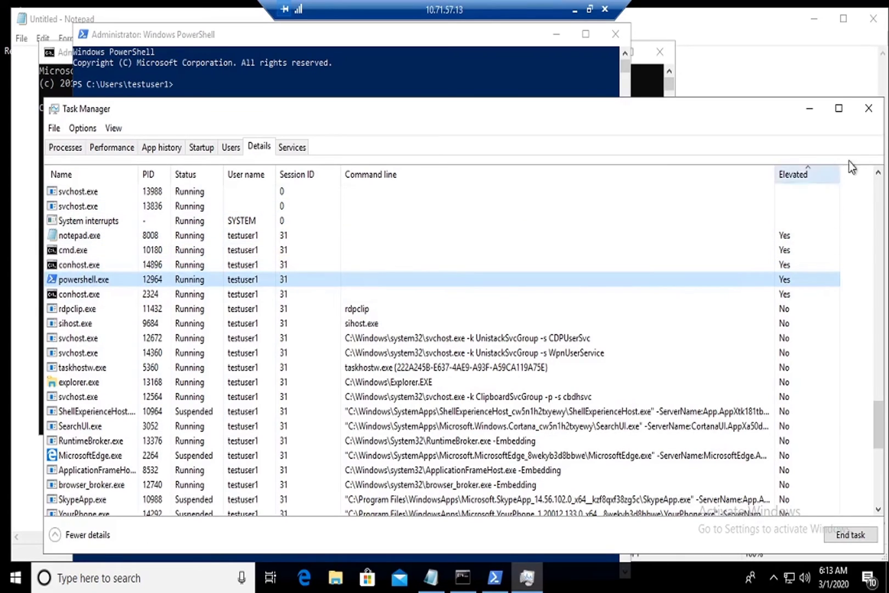
# Close Task Manager, save the blank note as testsavefilenotepad.txt in C:\, and close Notepad
pyautogui.click(856, 112)
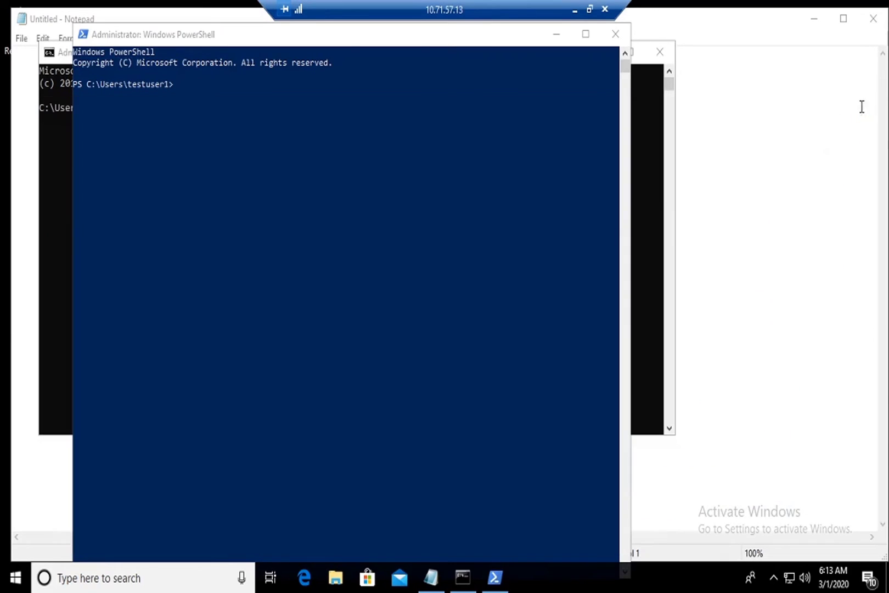
pyautogui.click(714, 165)
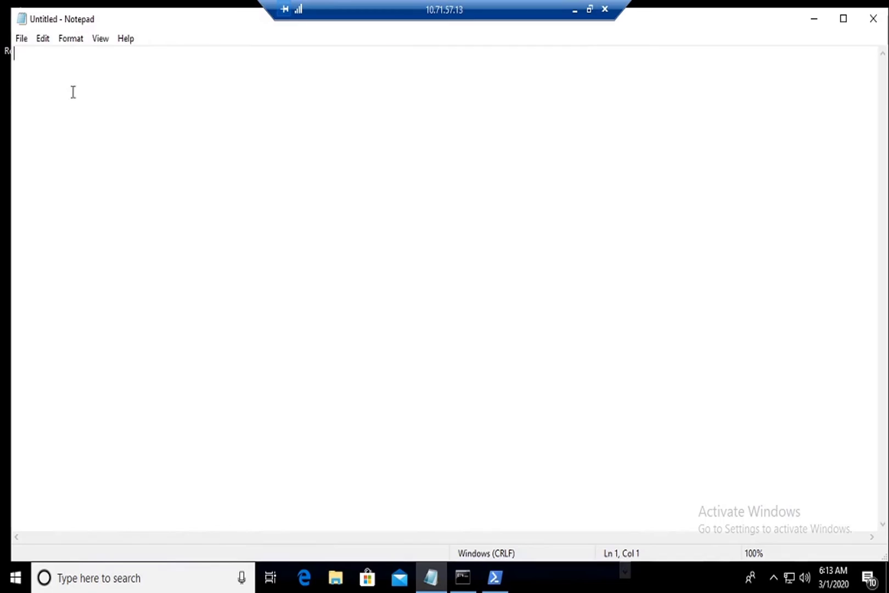
pyautogui.click(22, 38)
pyautogui.click(54, 113)
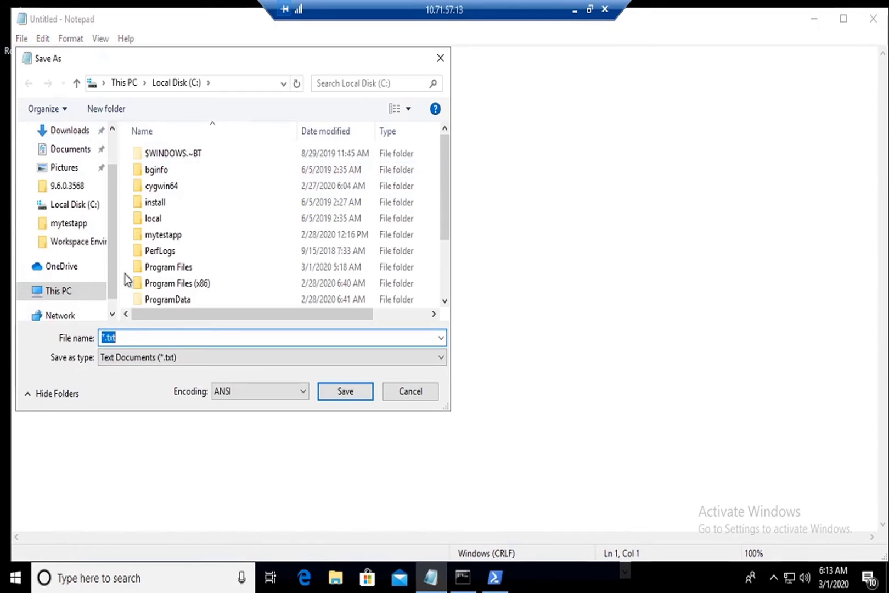
pyautogui.click(105, 337)
pyautogui.press('BackSpace')
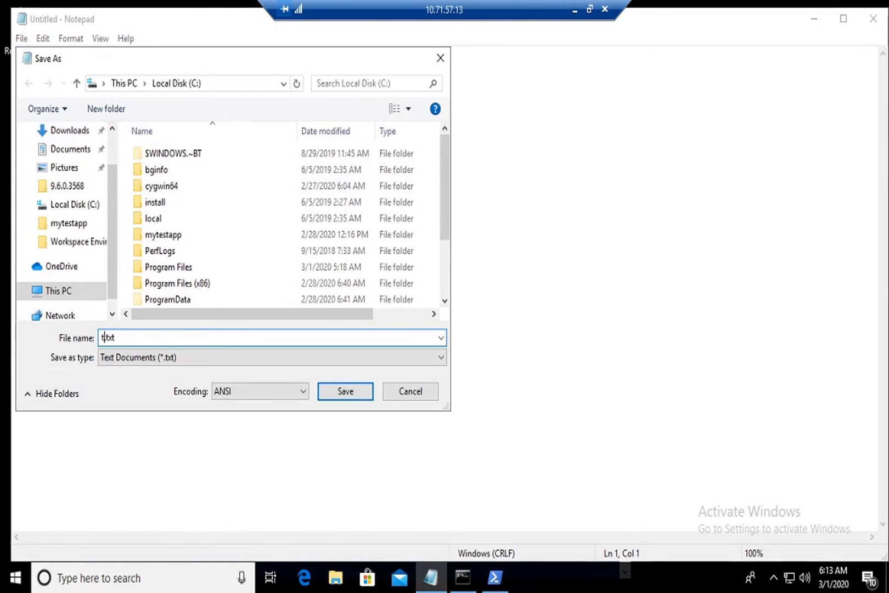
pyautogui.write('testsavefilenotepad')
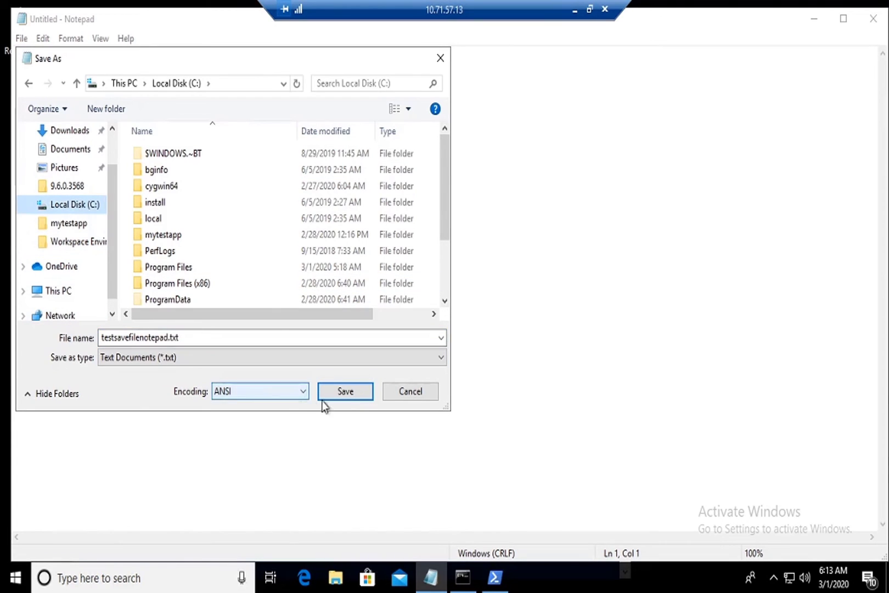
pyautogui.click(364, 398)
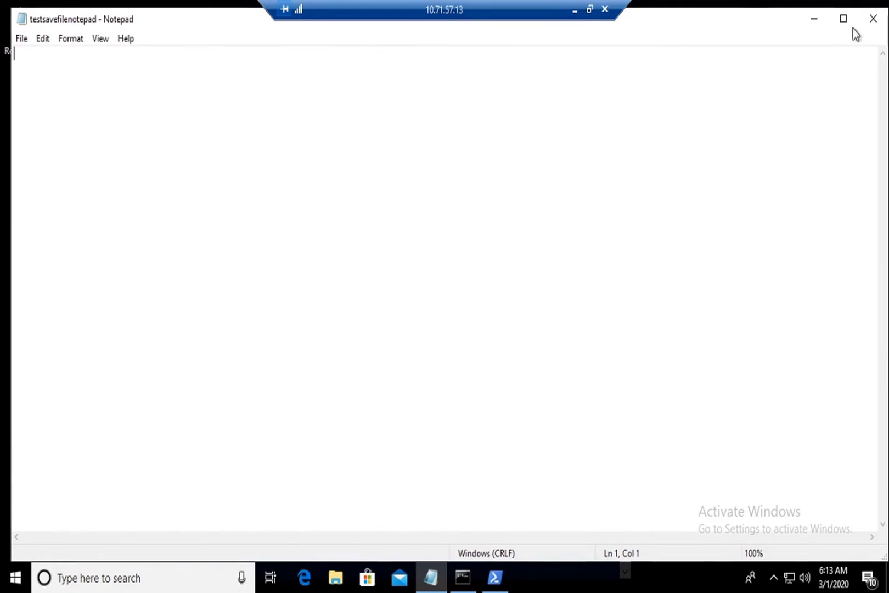
pyautogui.click(873, 19)
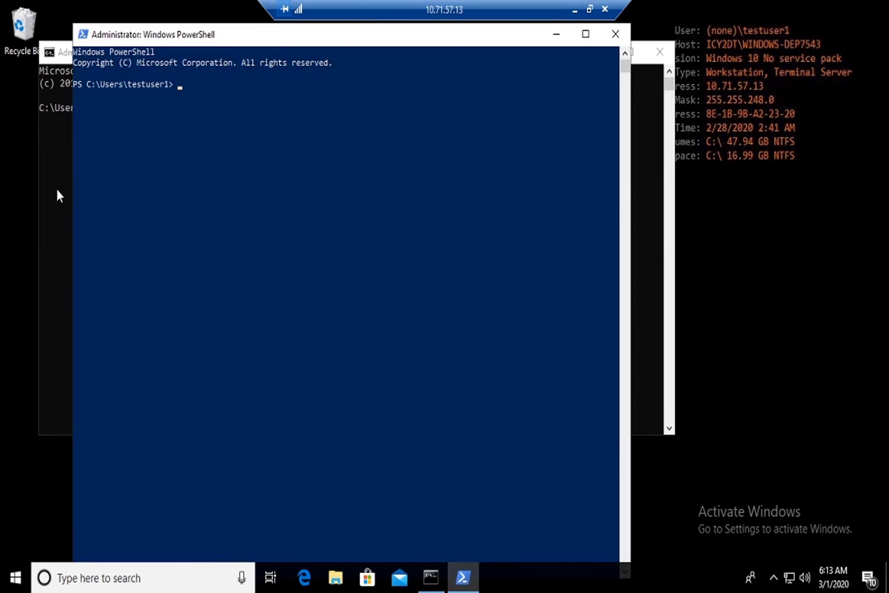
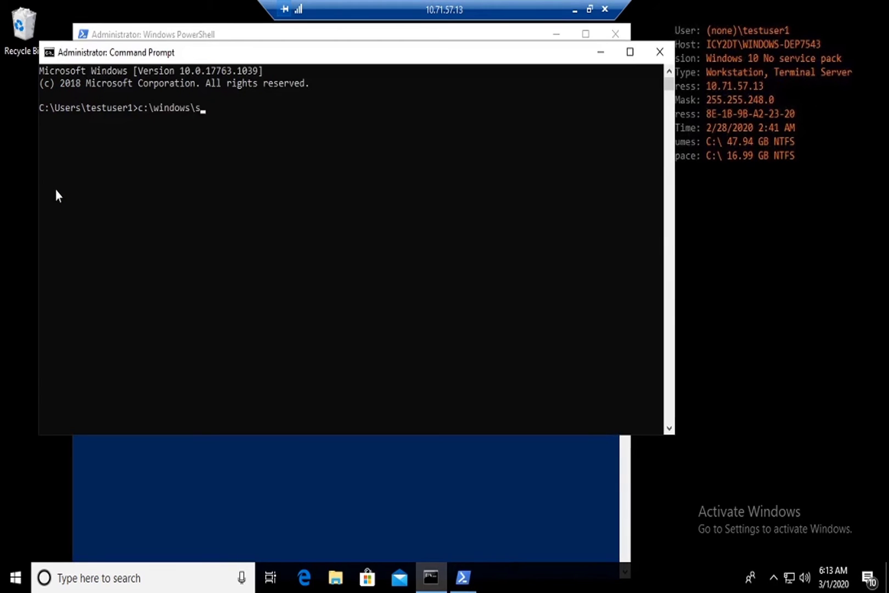
# Launch mspaint.exe from Command Prompt, save the blank image to C: as JPEG 'testsavefilemspaint', and close Paint
pyautogui.write('ystem32\\mspaint.e')
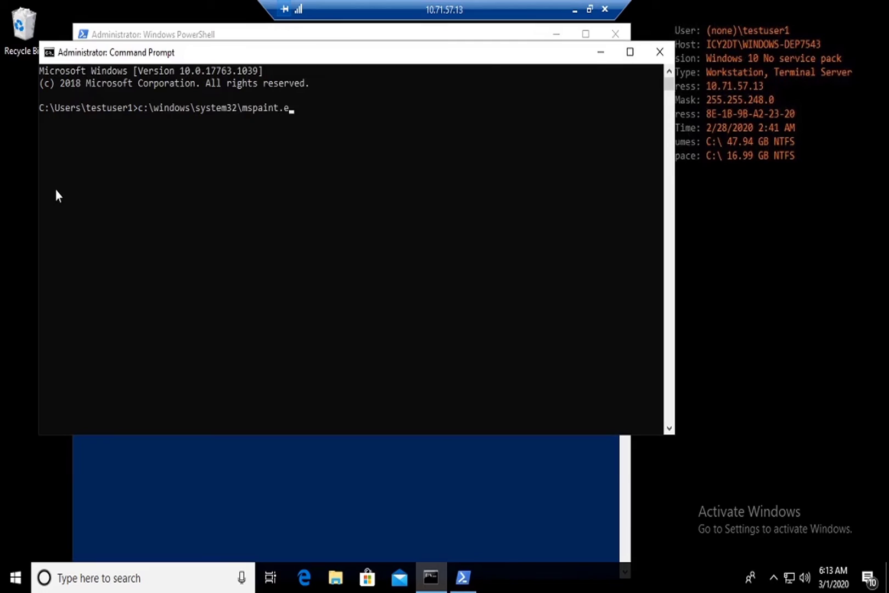
pyautogui.write('xe')
pyautogui.press('Return')
pyautogui.click(75, 84)
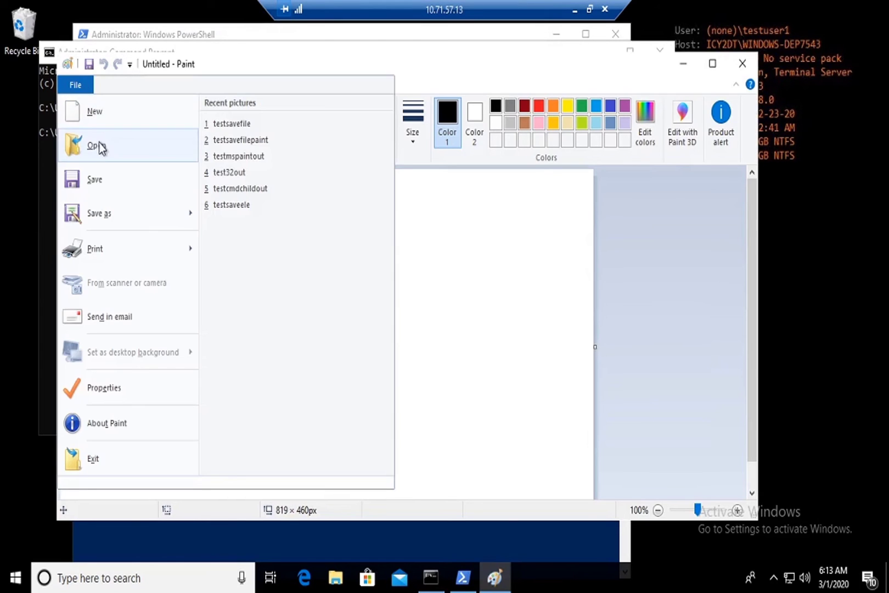
pyautogui.moveTo(123, 212)
pyautogui.click(296, 174)
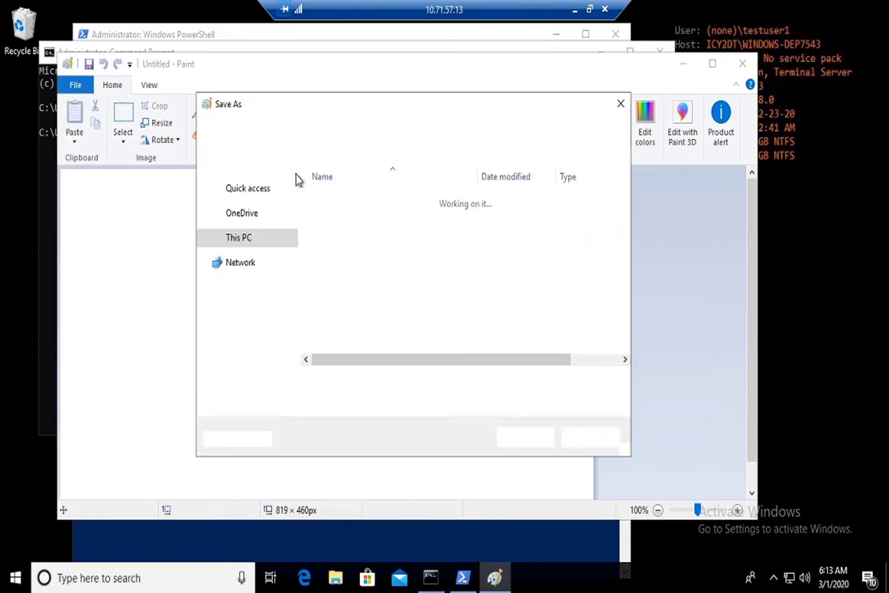
pyautogui.write('testsav')
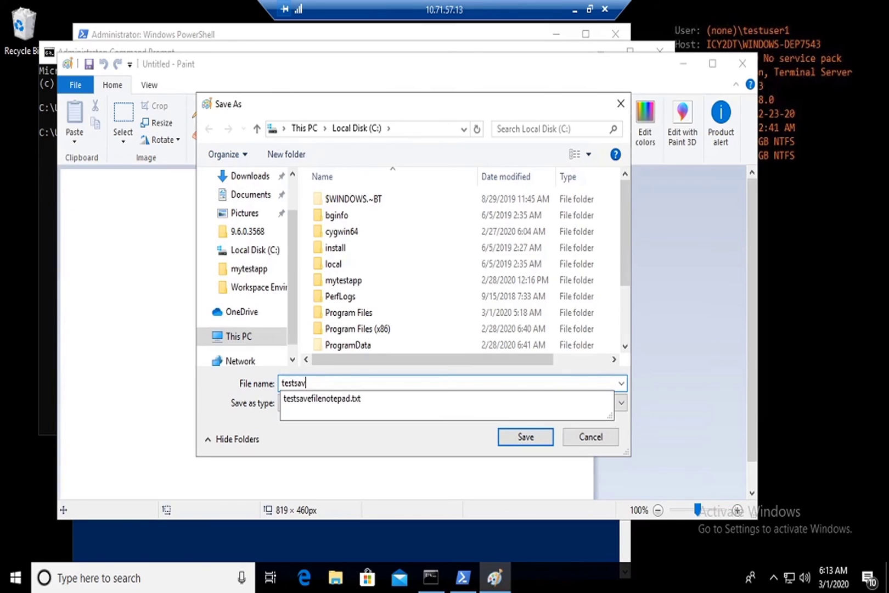
pyautogui.write('efilemspaint')
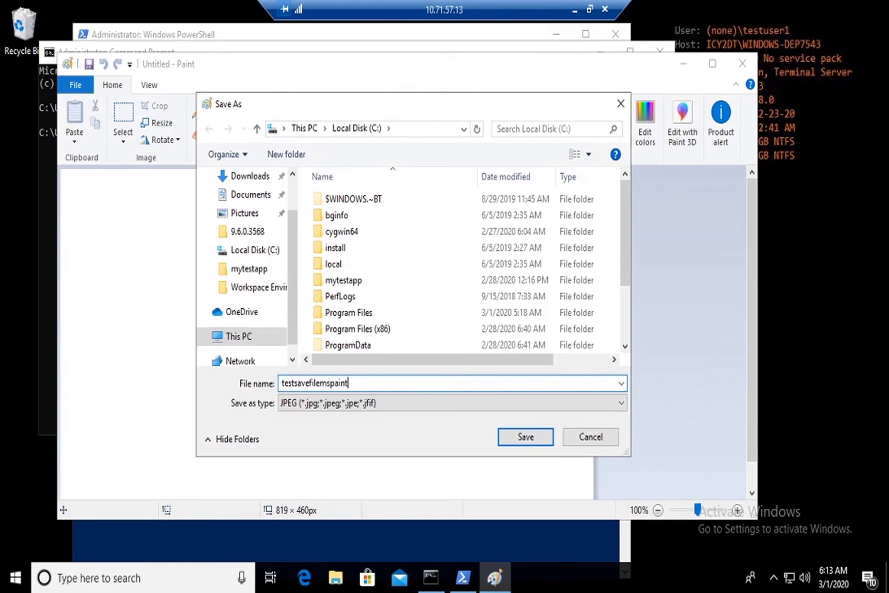
pyautogui.click(269, 253)
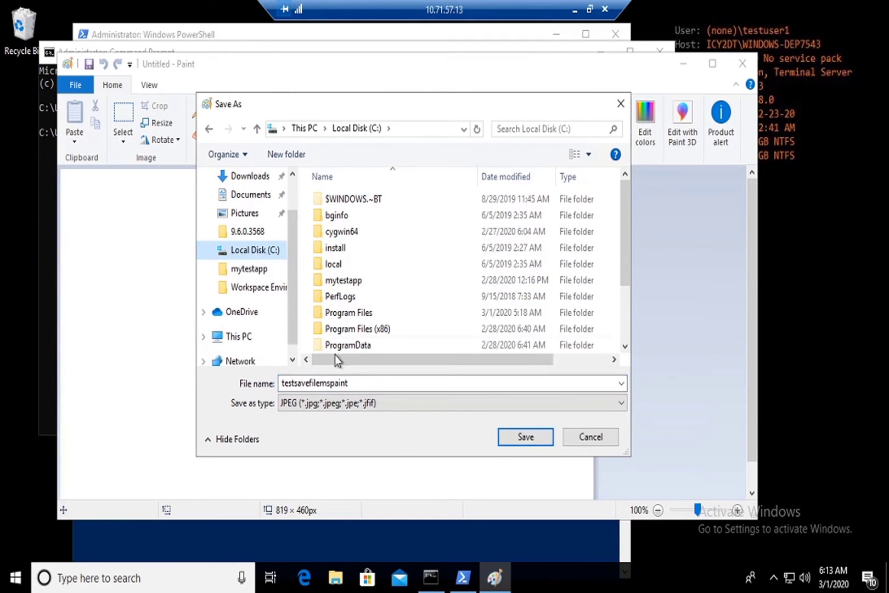
pyautogui.click(534, 442)
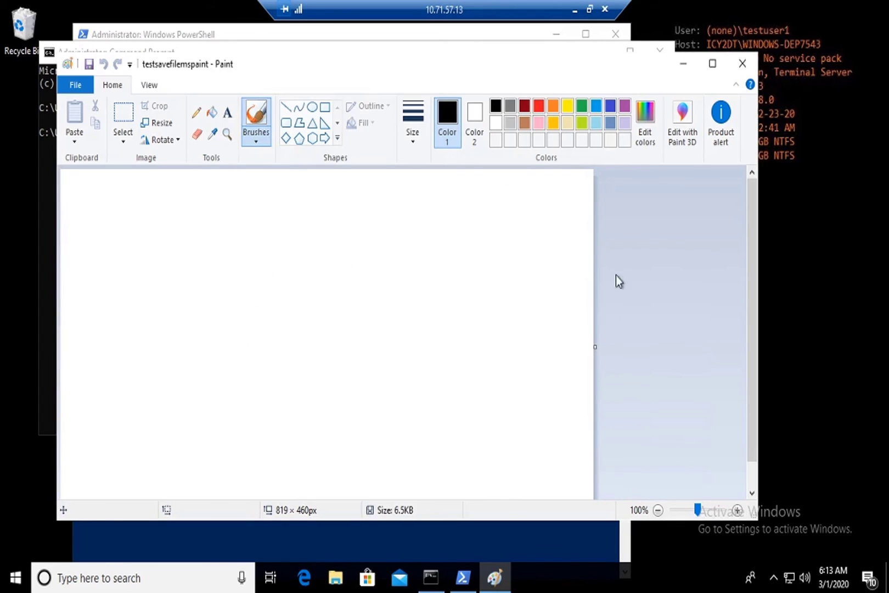
pyautogui.click(742, 64)
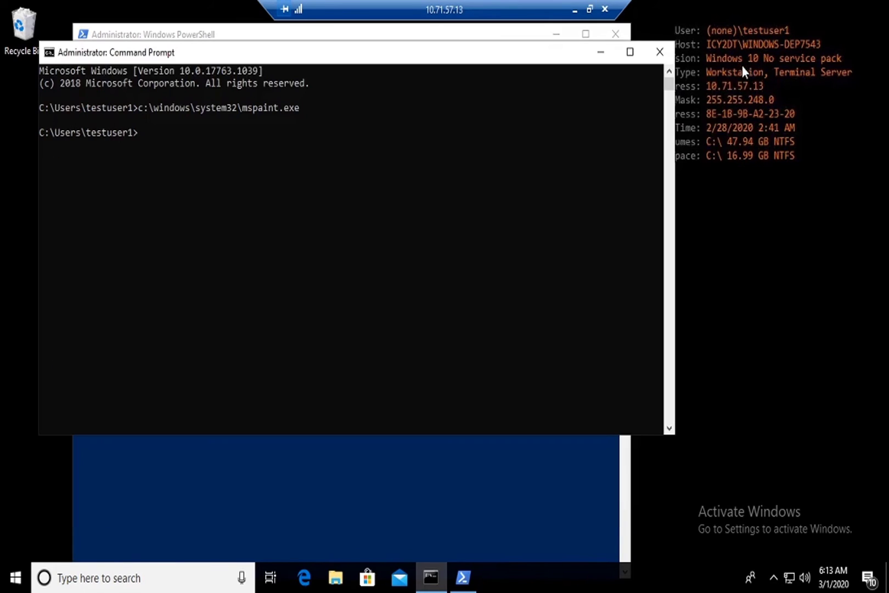
# Close Command Prompt, launch mspaint.exe from PowerShell, and start a Save as JPEG
pyautogui.click(659, 52)
pyautogui.click(476, 205)
pyautogui.write('& c:\\windows\\system32\\')
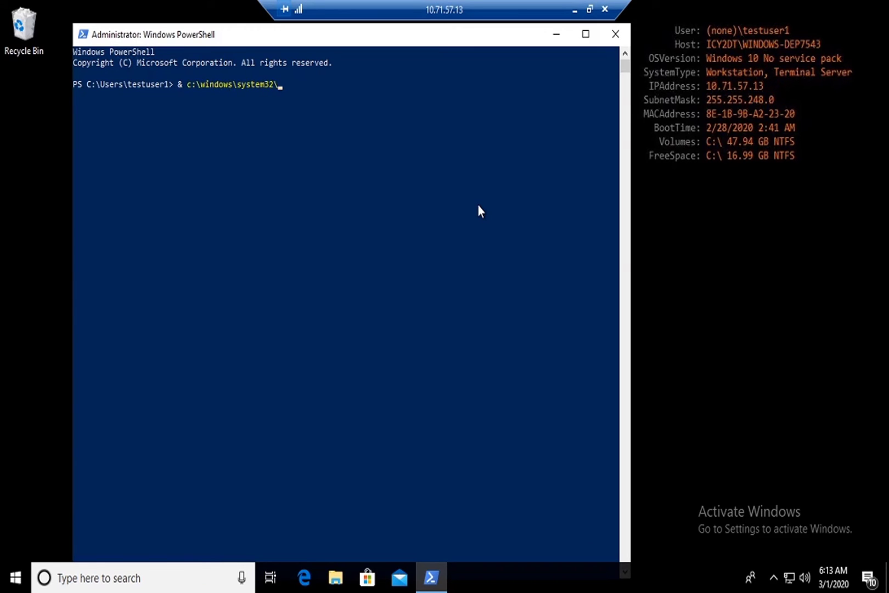
pyautogui.write('mspaint.exe')
pyautogui.press('Return')
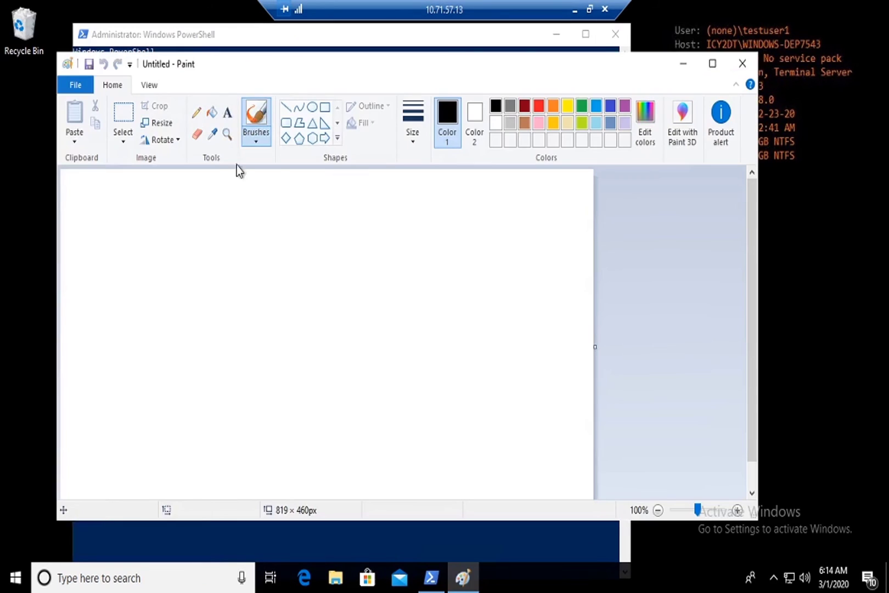
pyautogui.click(75, 84)
pyautogui.moveTo(163, 211)
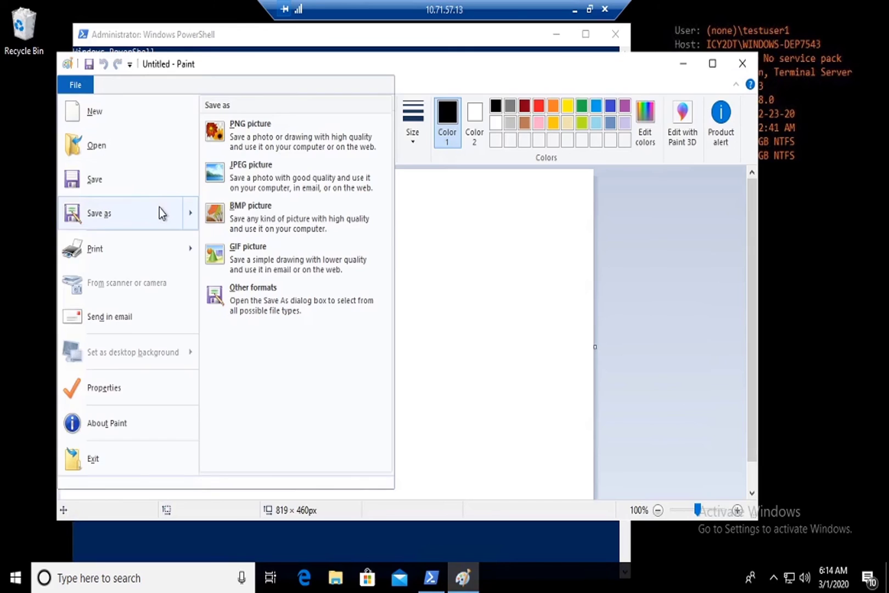
pyautogui.click(297, 182)
# Try saving 'testsavenoneelevate' to Local Disk (C:), decline the Pictures fallback, cancel, and close Paint
pyautogui.write('testsa')
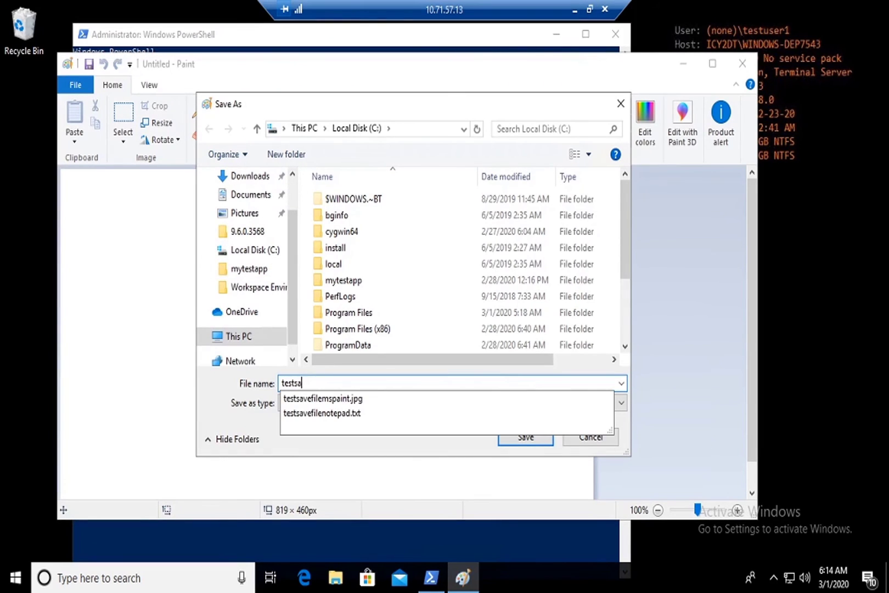
pyautogui.write('venoneele')
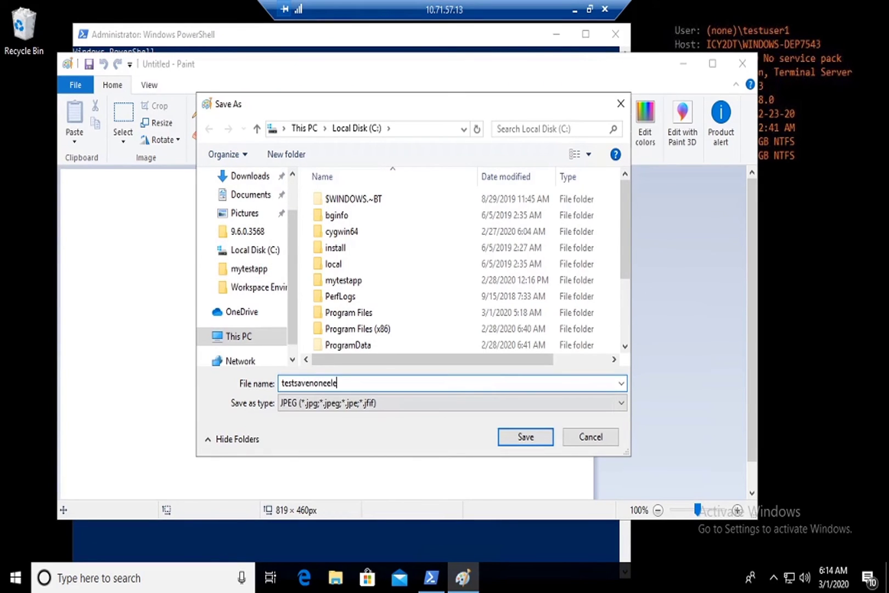
pyautogui.write('vate')
pyautogui.click(248, 231)
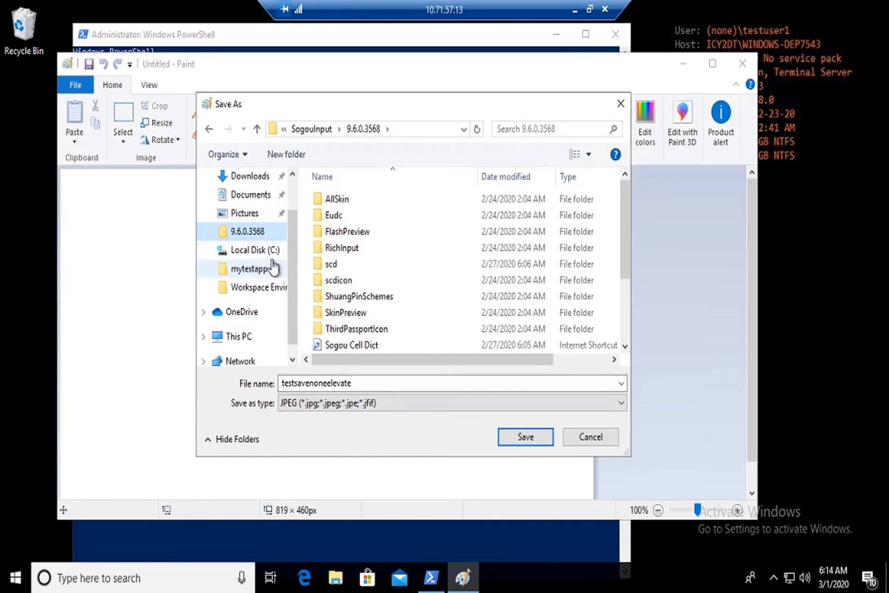
pyautogui.click(255, 250)
pyautogui.click(522, 439)
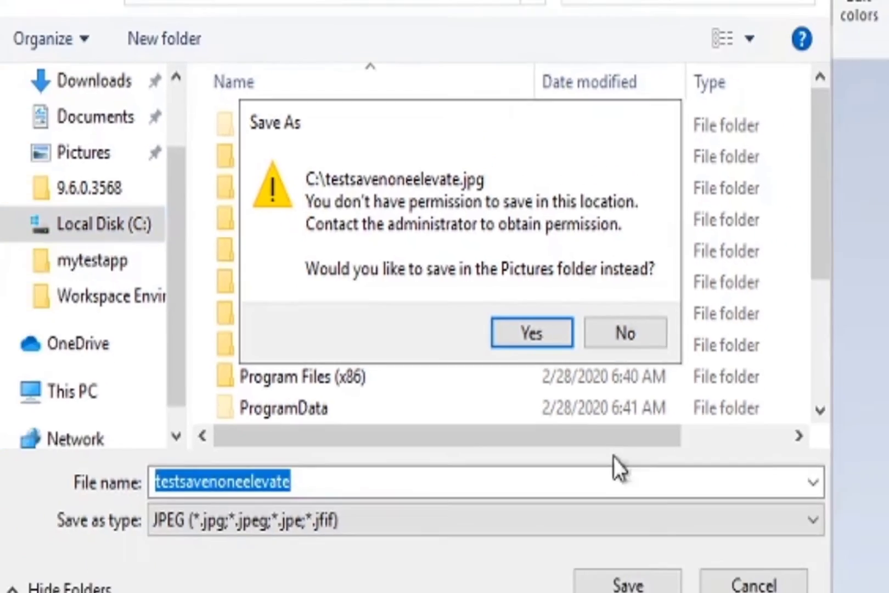
pyautogui.click(688, 349)
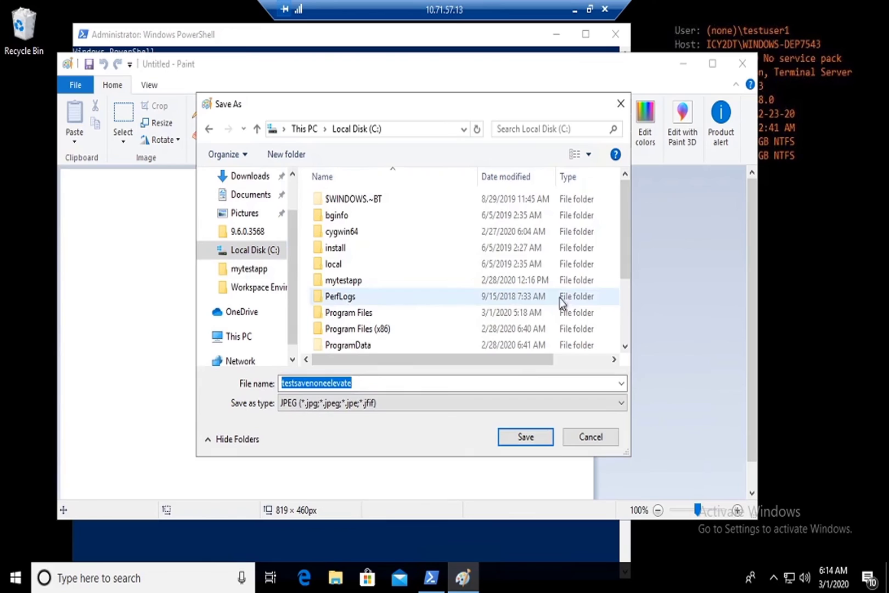
pyautogui.click(599, 438)
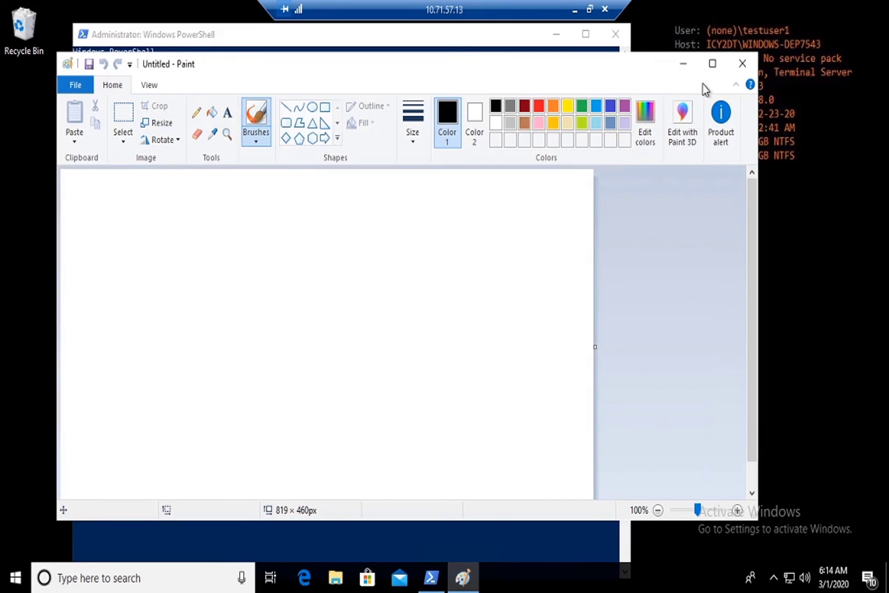
pyautogui.click(742, 62)
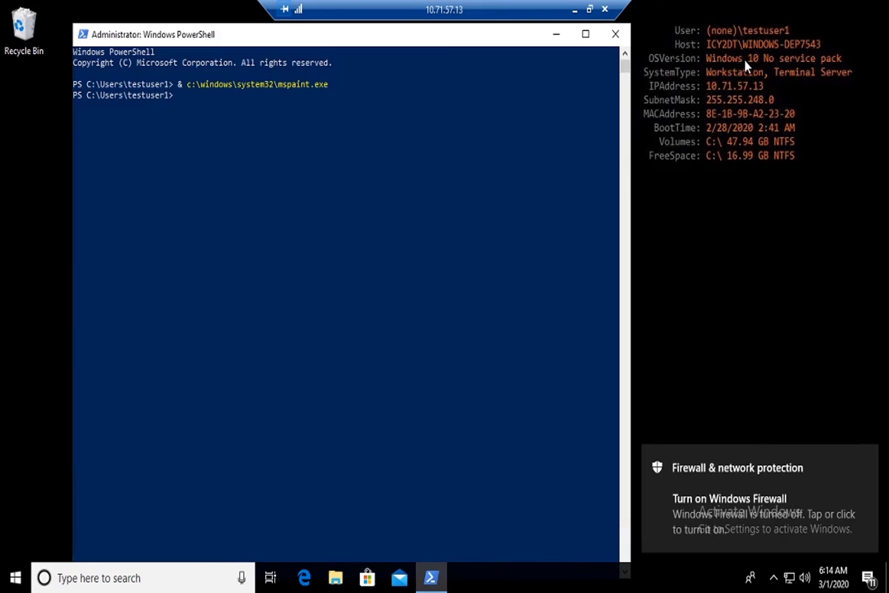
# Close PowerShell and install 7-Zip 18.05 from C:\mytestapp into Program Files
pyautogui.click(615, 34)
pyautogui.click(335, 577)
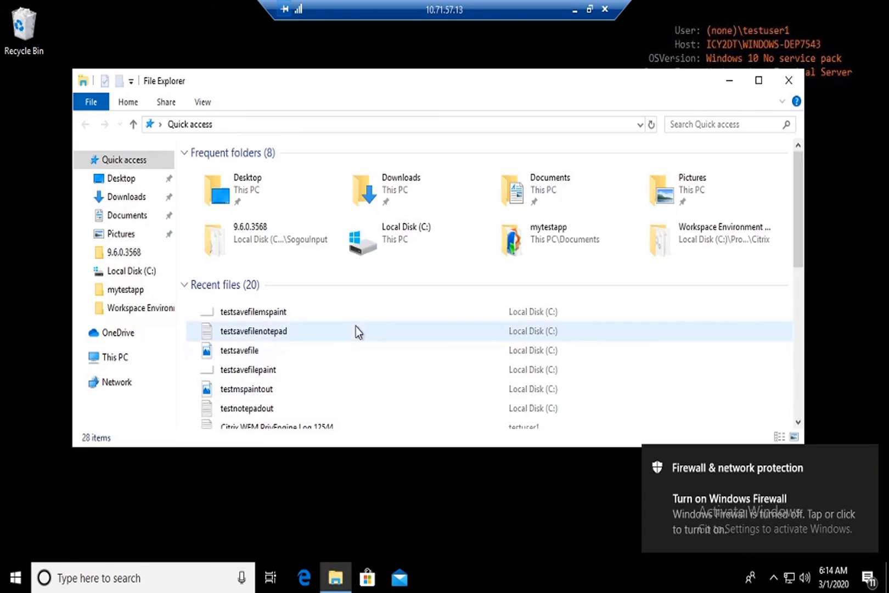
pyautogui.doubleClick(368, 236)
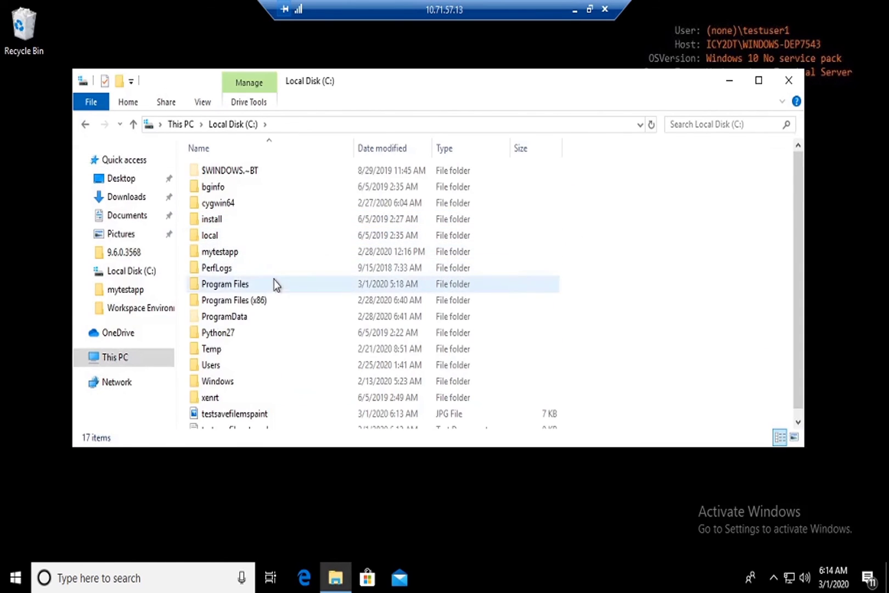
pyautogui.doubleClick(231, 252)
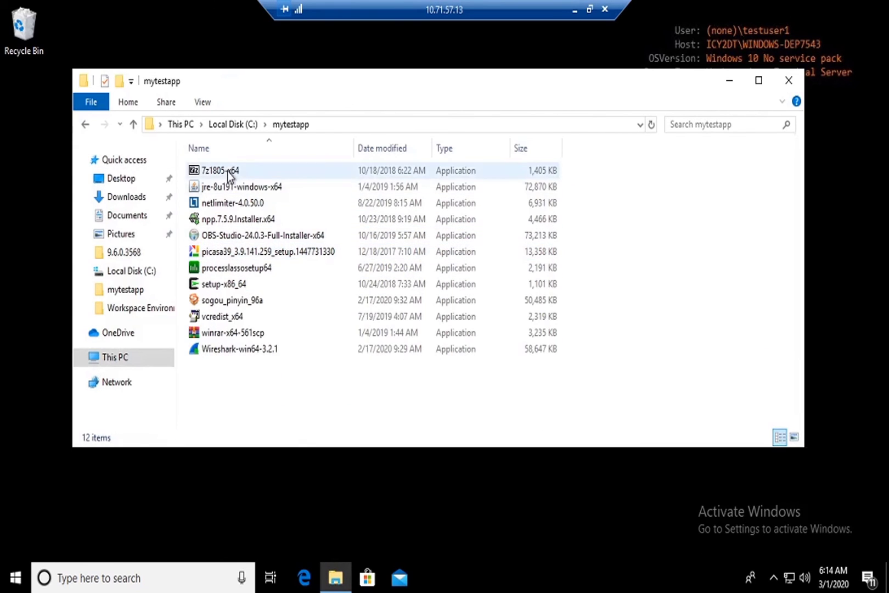
pyautogui.doubleClick(227, 170)
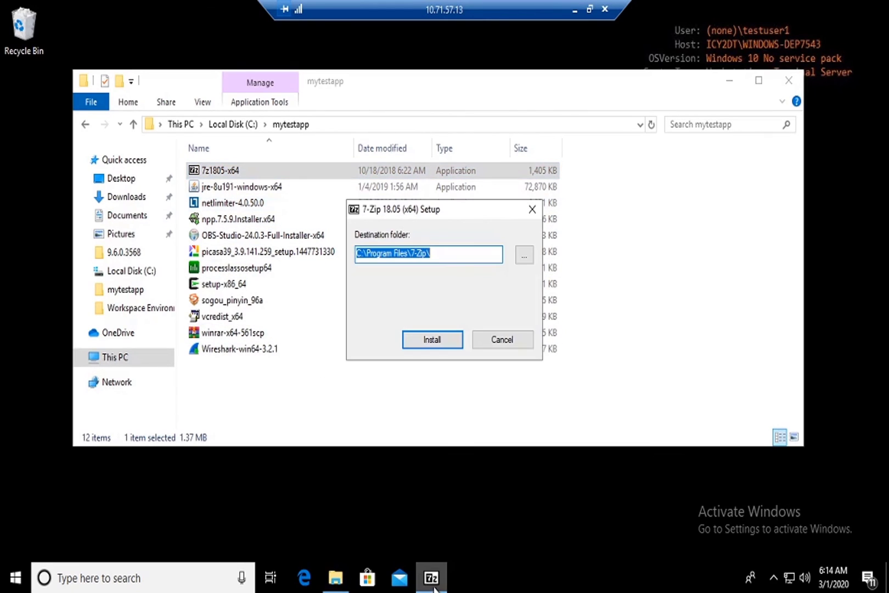
pyautogui.click(430, 340)
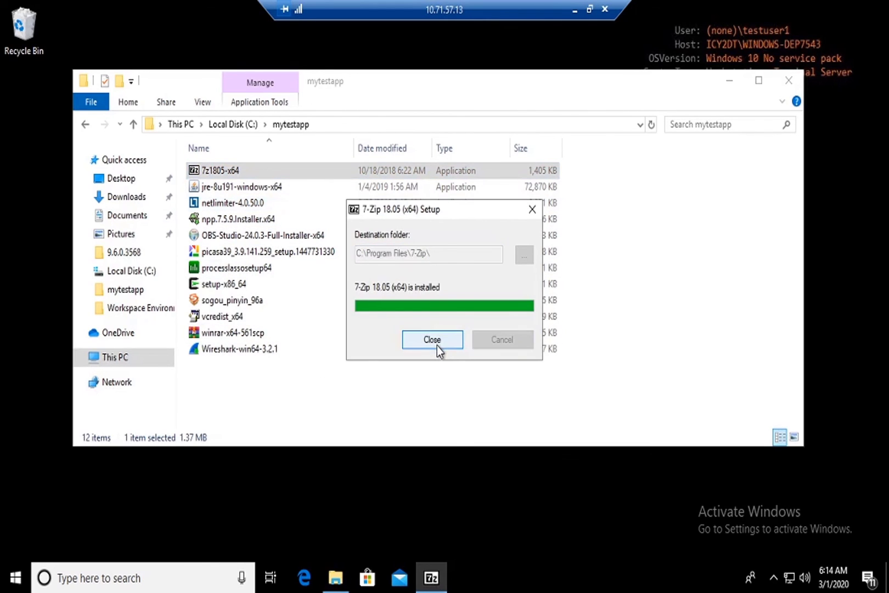
pyautogui.click(438, 341)
# Run the WinRAR installer winrar-x64-561scp and finish setup with default file associations
pyautogui.click(271, 332)
pyautogui.doubleClick(272, 330)
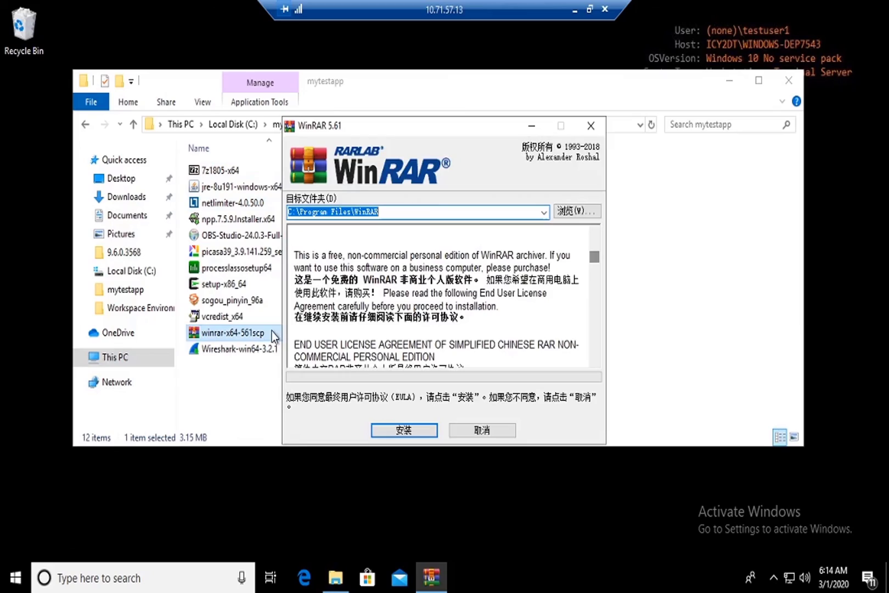
pyautogui.click(399, 421)
pyautogui.click(407, 428)
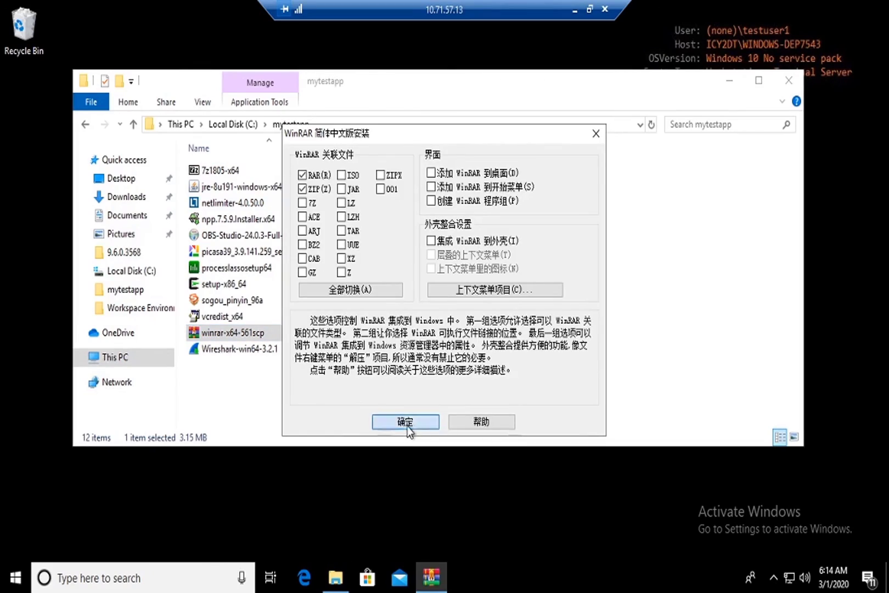
pyautogui.click(432, 421)
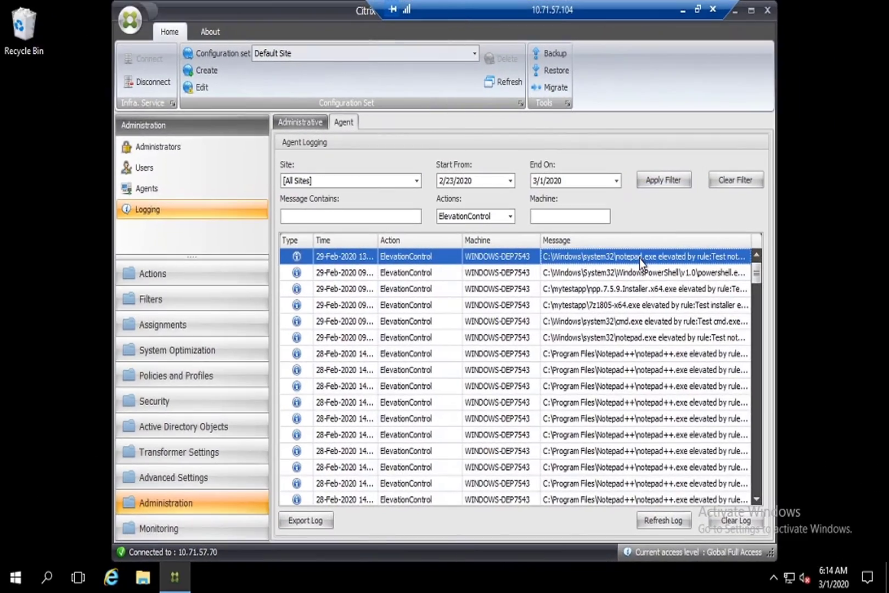
# View and close the notepad elevation entry, then open the WindowsPowerShell entry's details
pyautogui.doubleClick(638, 259)
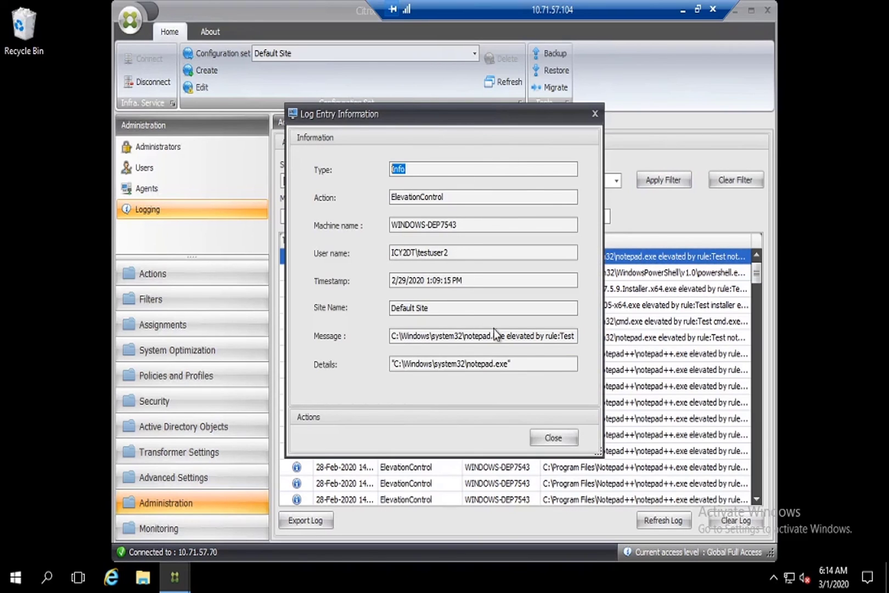
pyautogui.click(566, 442)
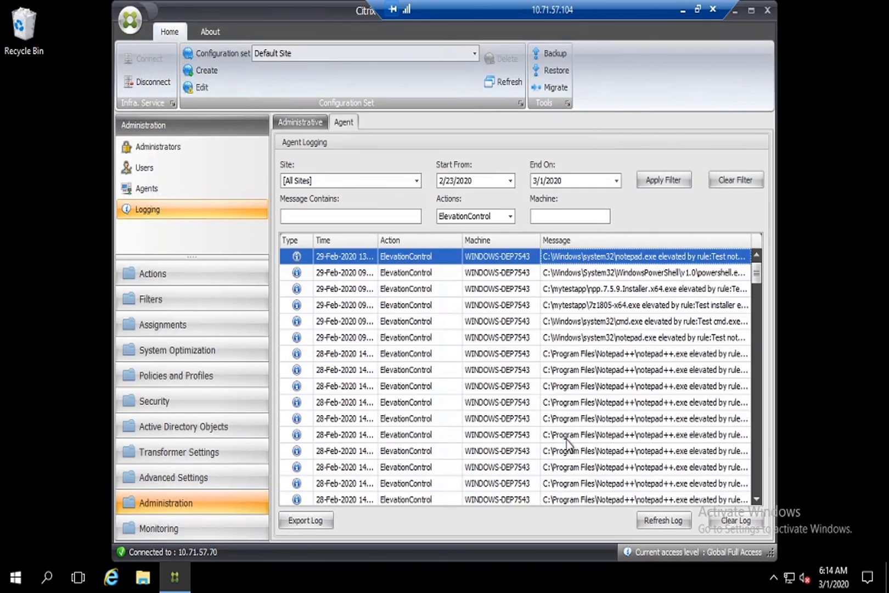
pyautogui.doubleClick(611, 279)
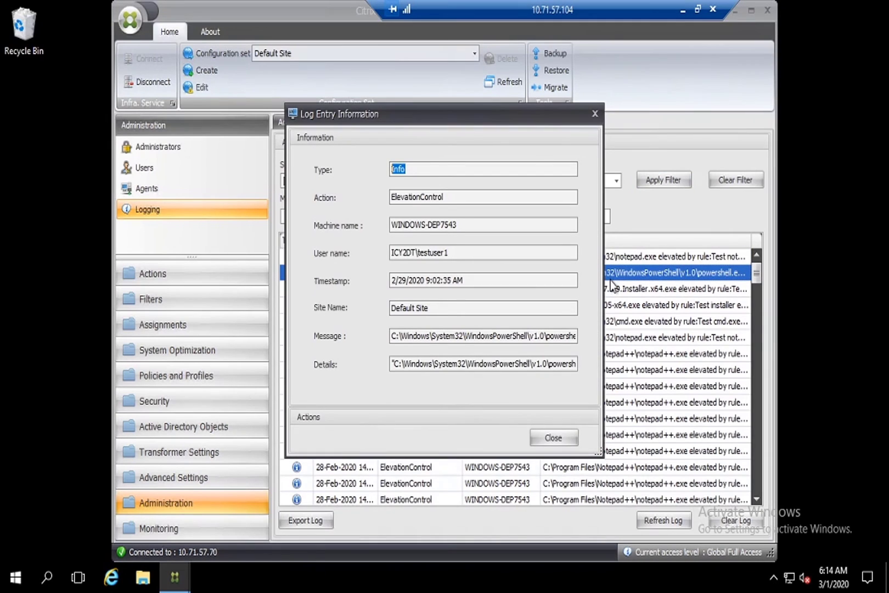